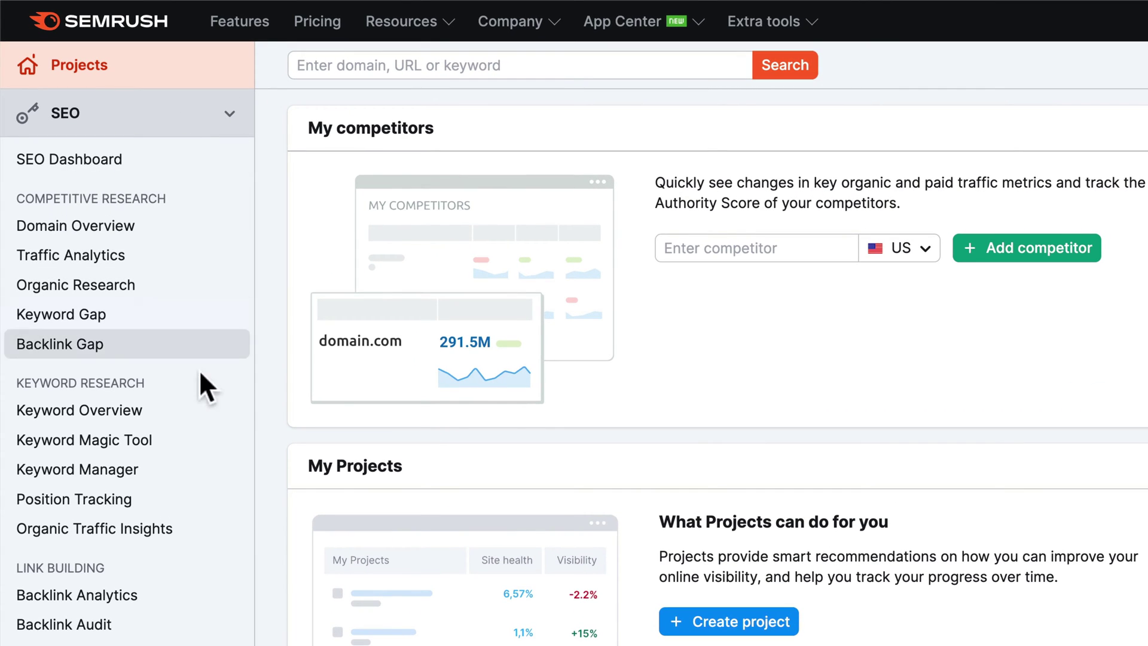
Step: Open the Keyword Magic Tool and search for "ai tools" in the US database
click(170, 446)
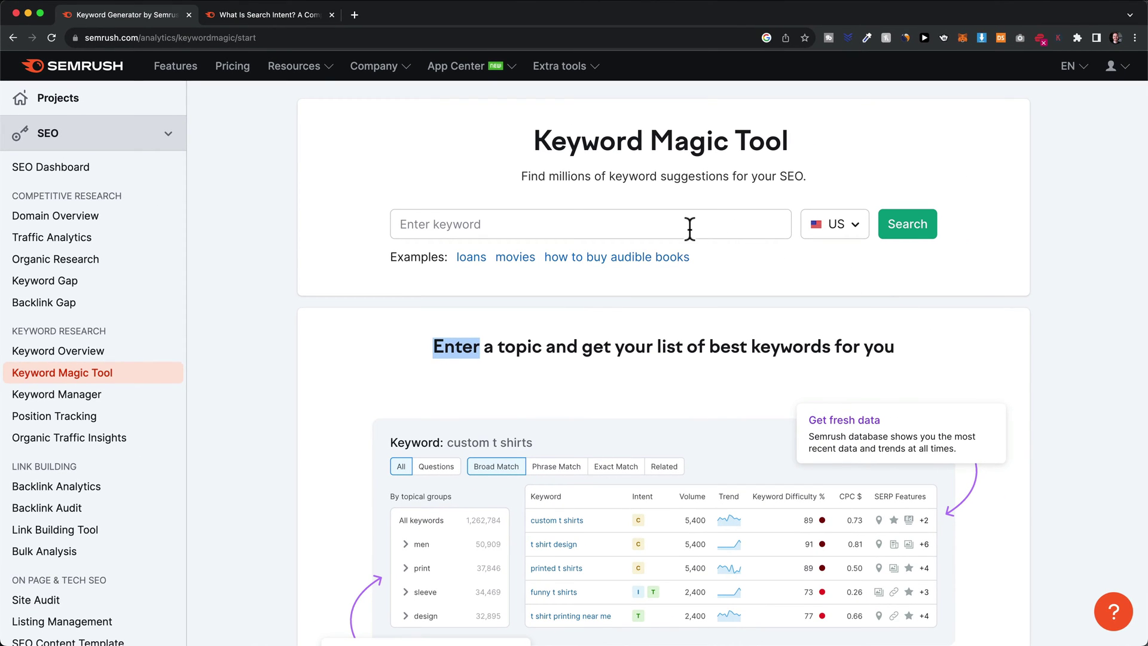
click(689, 228)
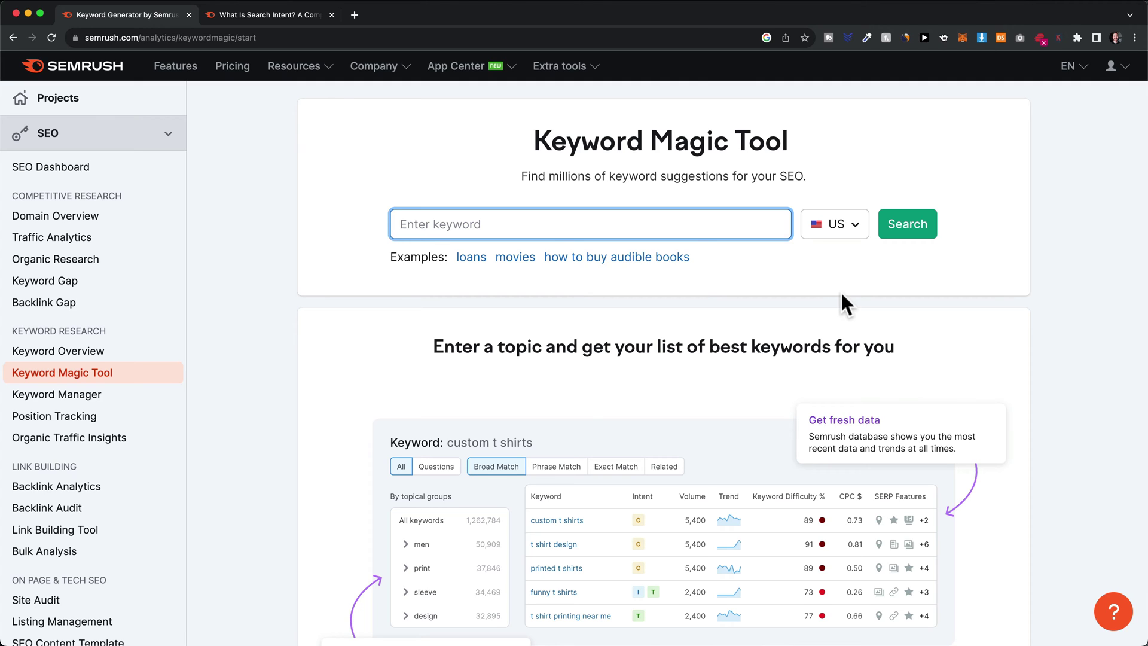
text(ai tools)
click(904, 230)
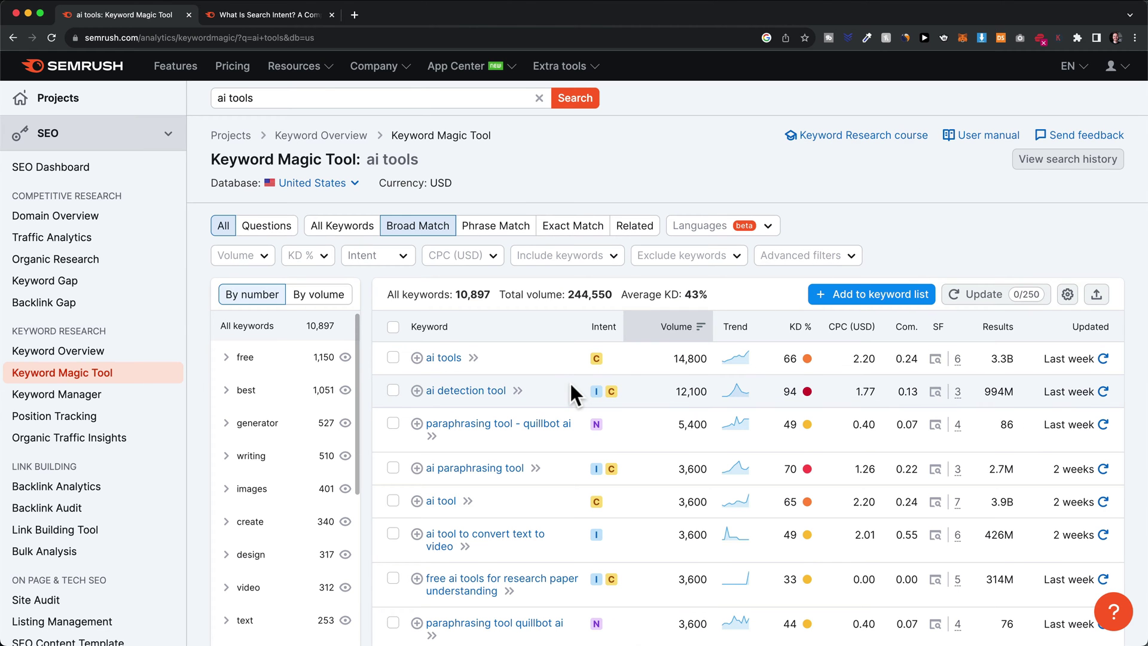
Step: Look through the broad match keyword suggestions for ai tools and return to the start of the list
scroll(568, 383, down, 4)
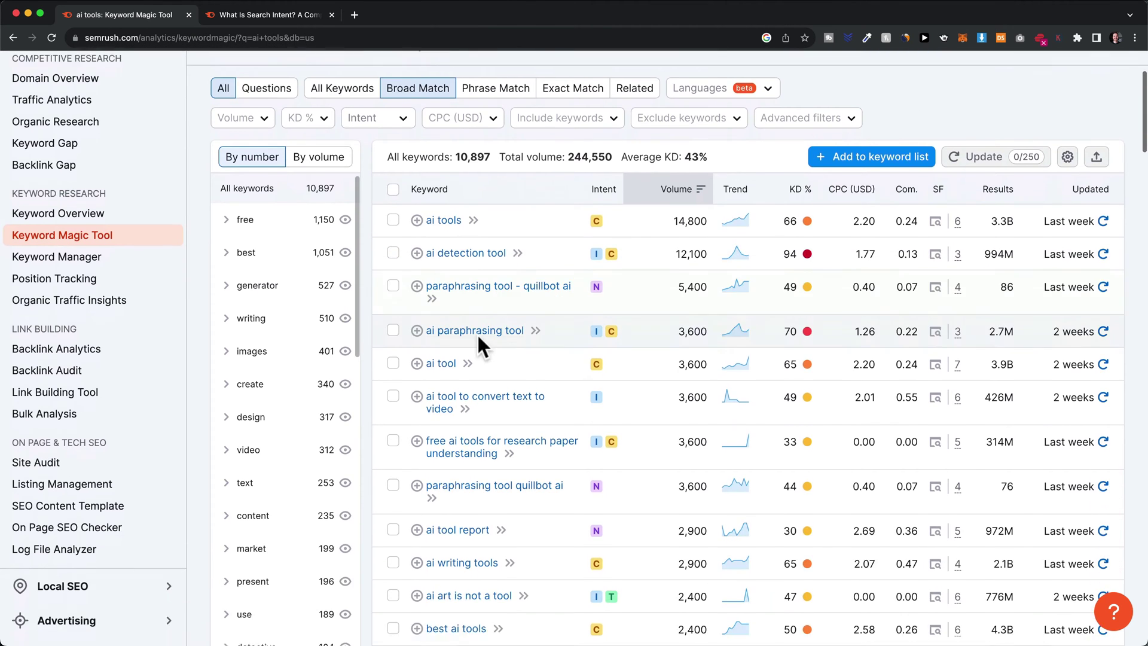
scroll(469, 398, down, 2)
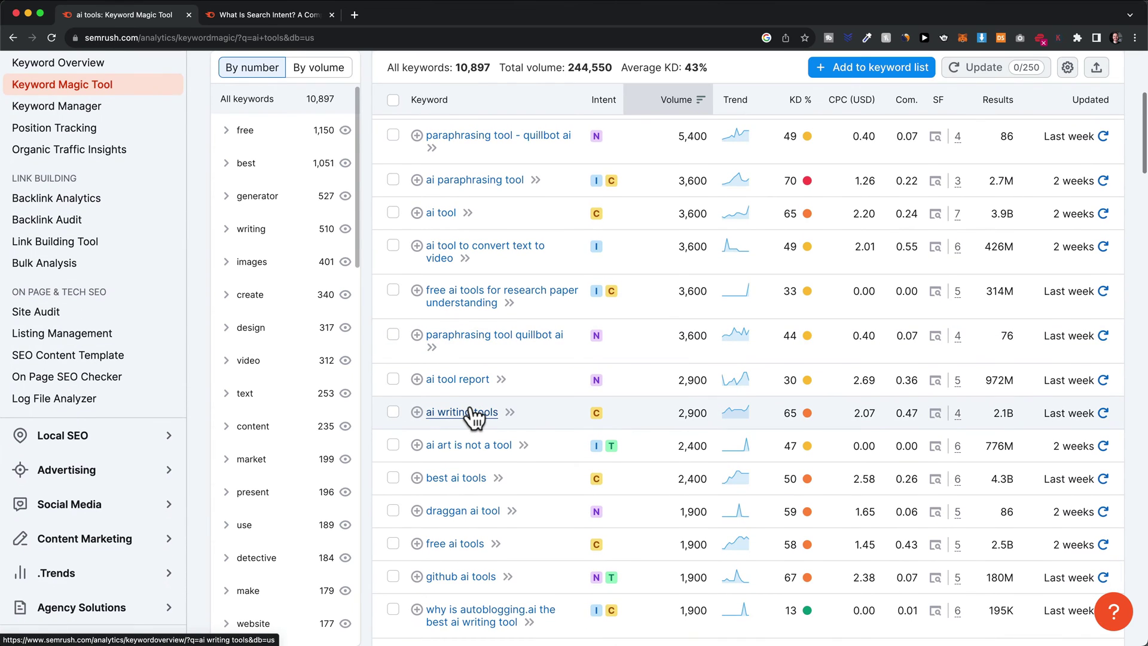
scroll(475, 418, up, 4)
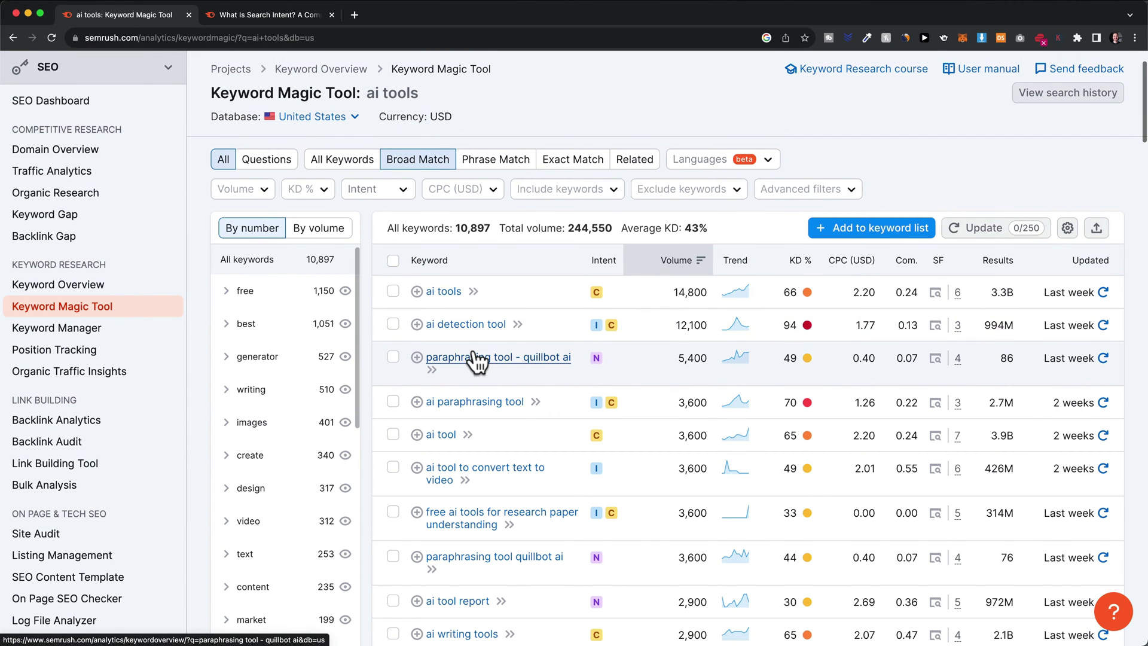
scroll(476, 359, up, 1)
scroll(476, 359, up, 1)
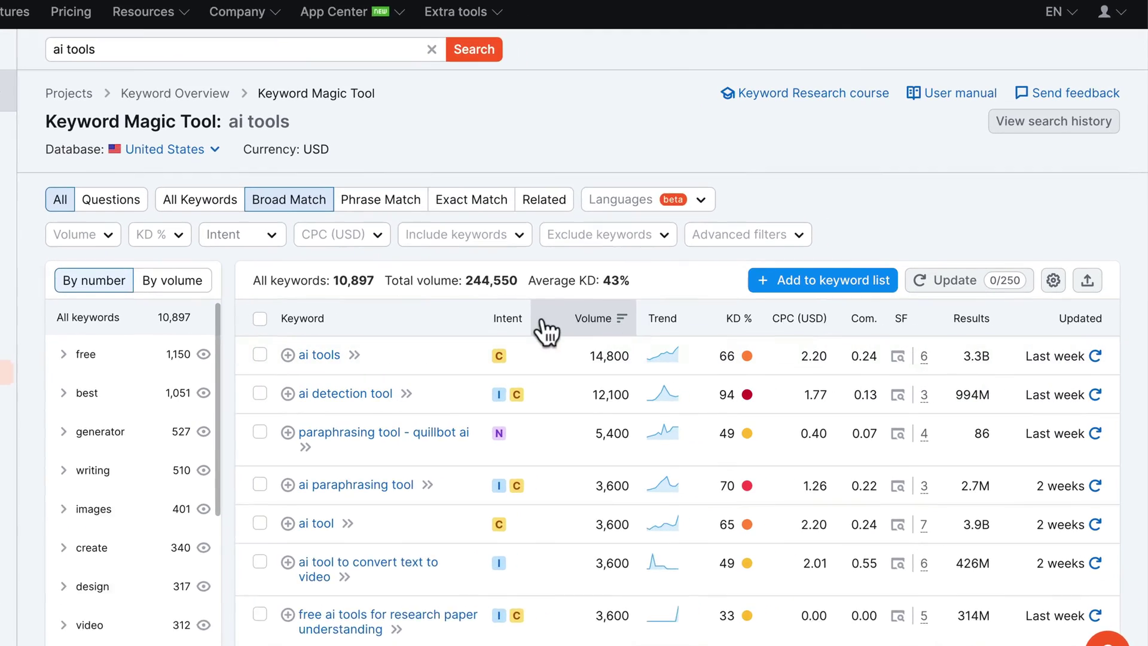
Step: Examine the intent labels of the listed keywords and consult the Semrush blog article on search intent types
mouse_move(606, 325)
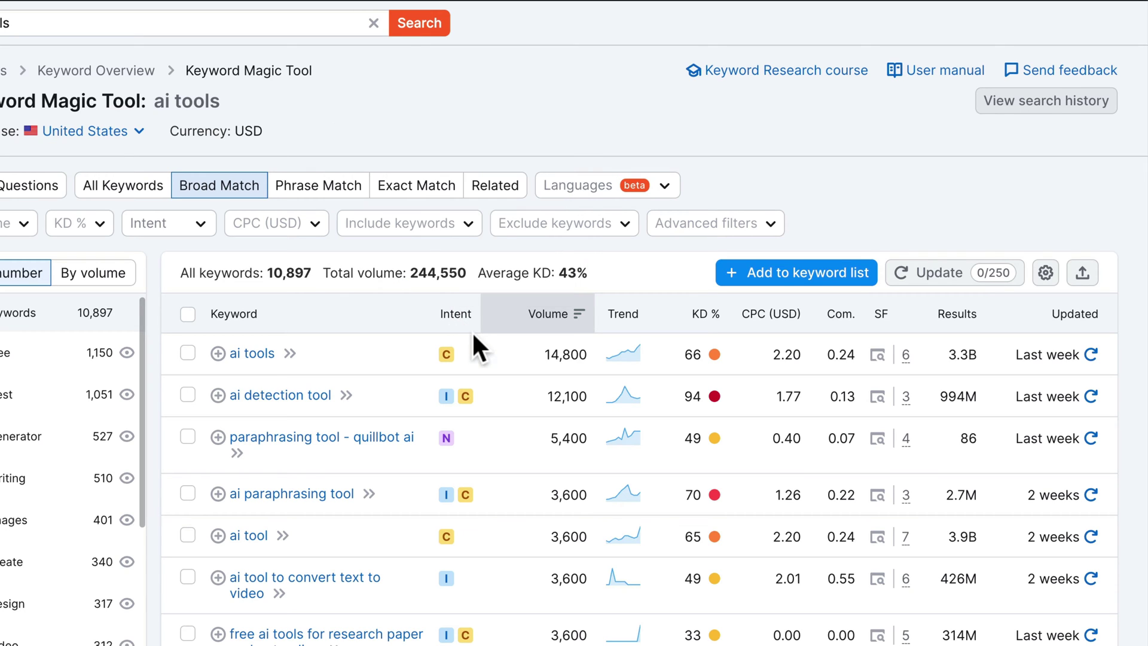
scroll(472, 330, down, 3)
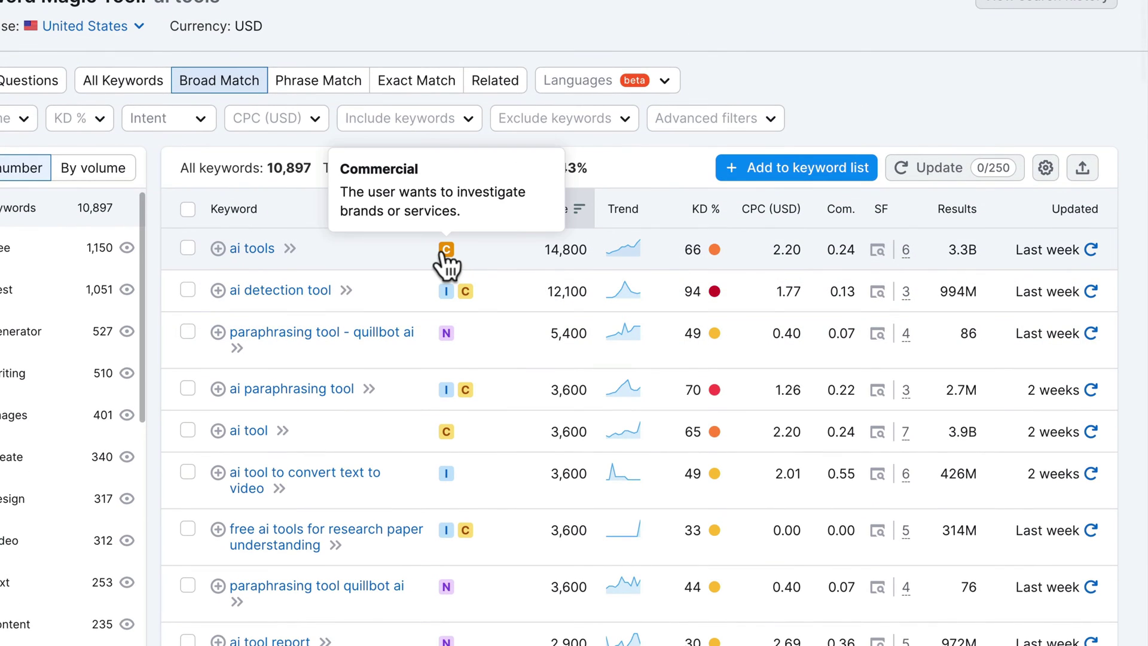
mouse_move(446, 292)
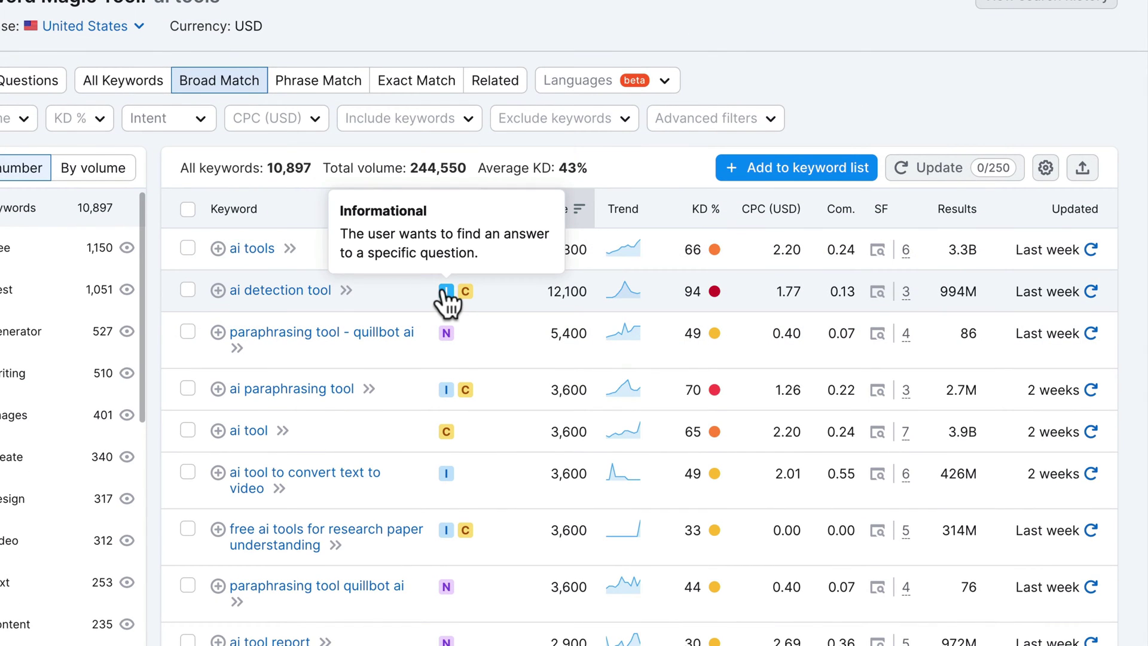
scroll(509, 309, down, 1)
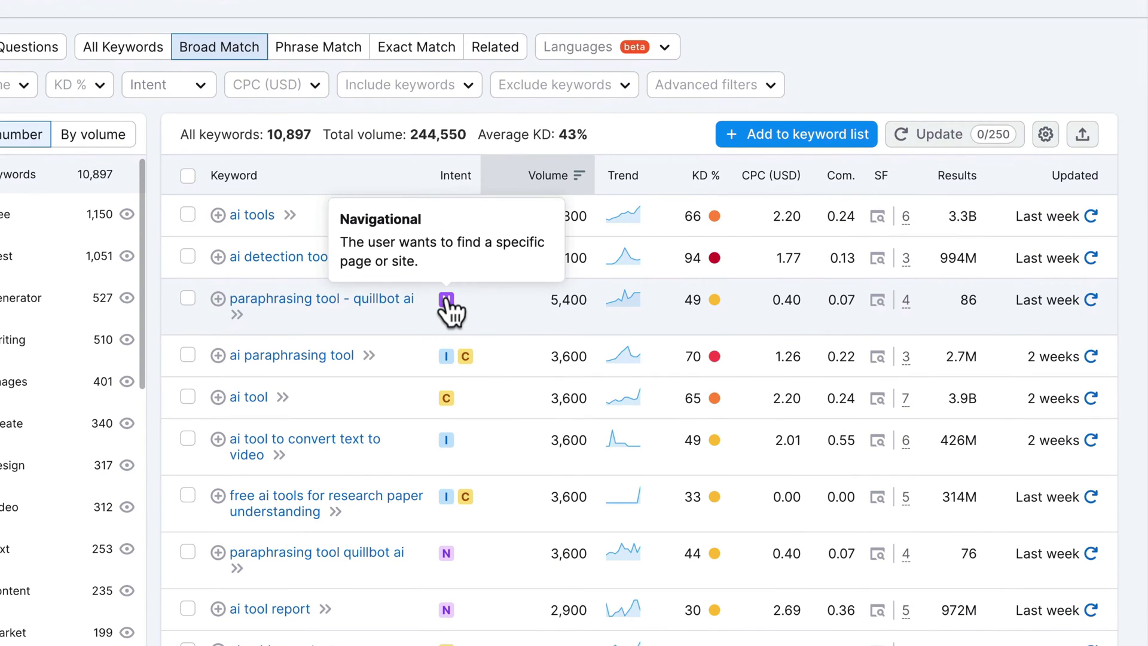
scroll(518, 413, down, 6)
mouse_move(466, 472)
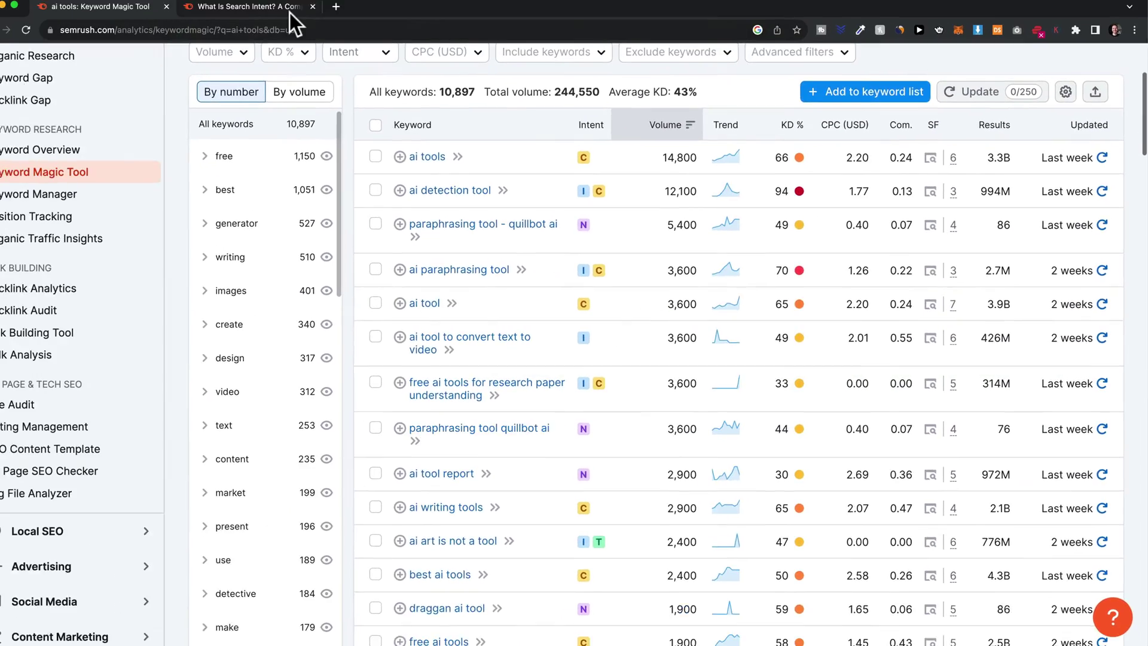
click(293, 14)
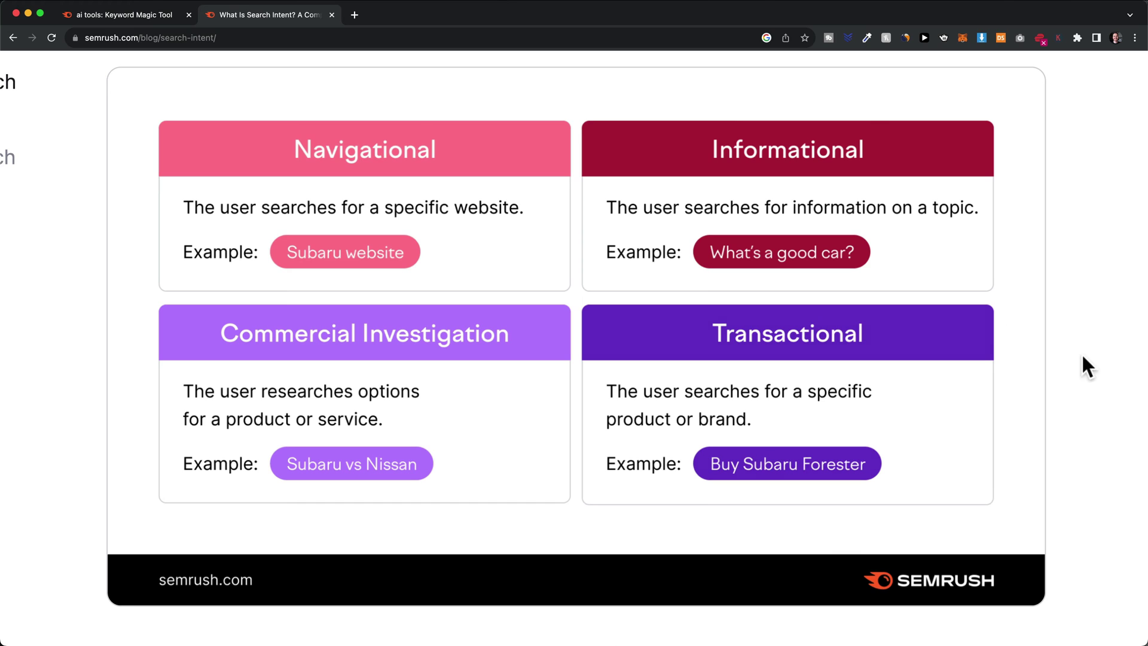
click(1022, 353)
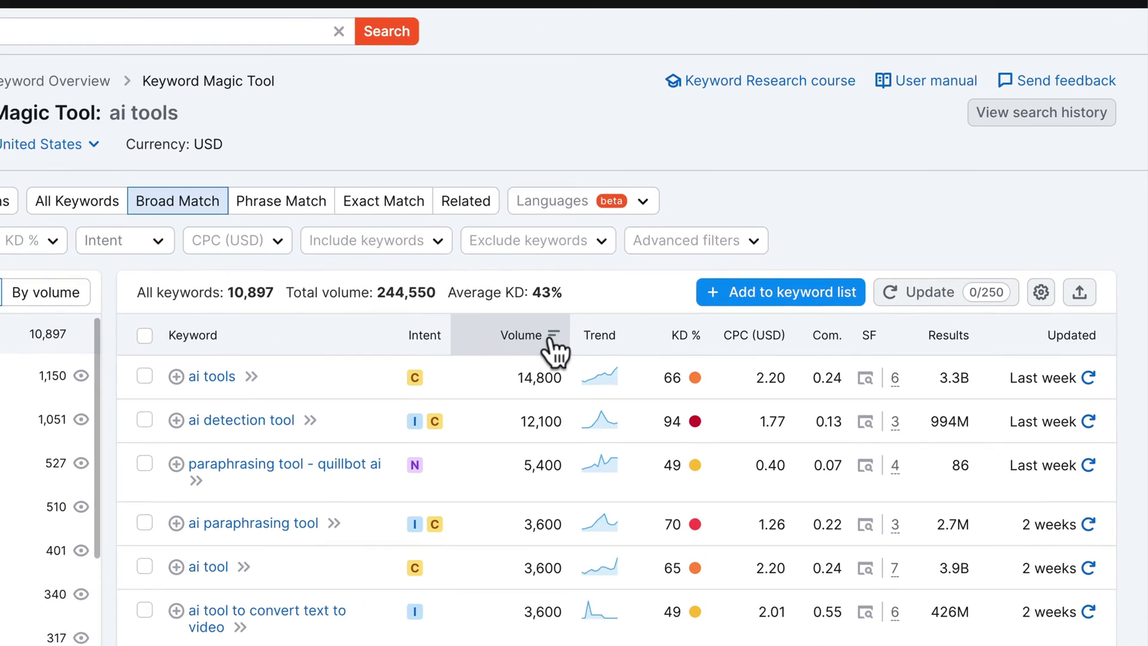
Step: Review the search volume and trend data of the keywords down to "draggan ai tool"
mouse_move(547, 339)
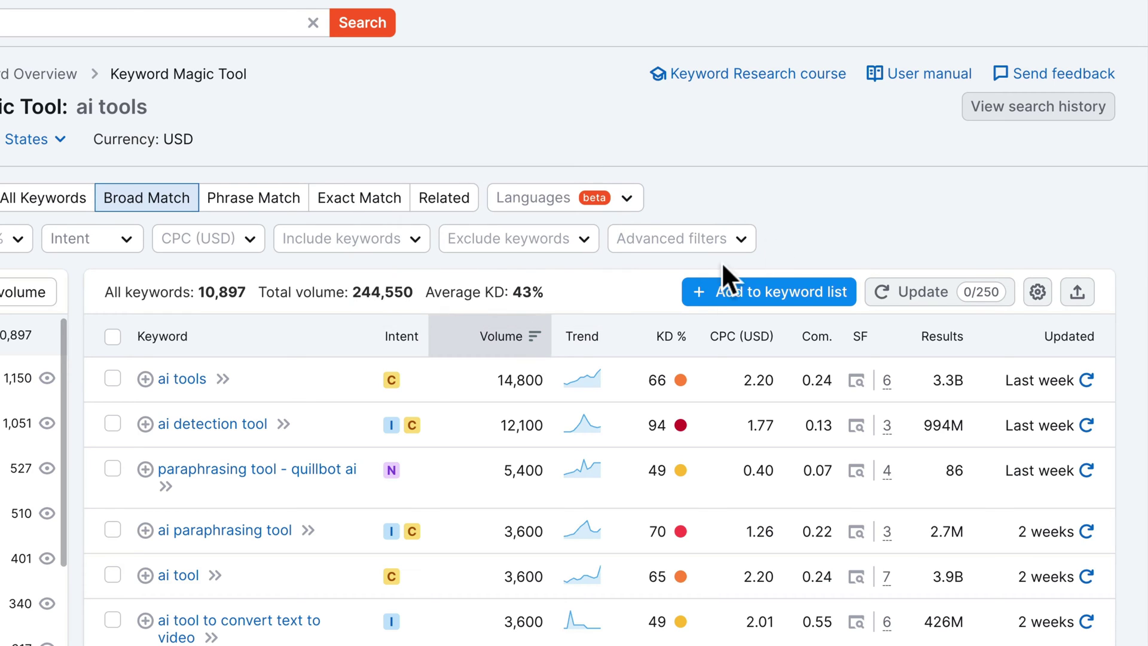
mouse_move(585, 334)
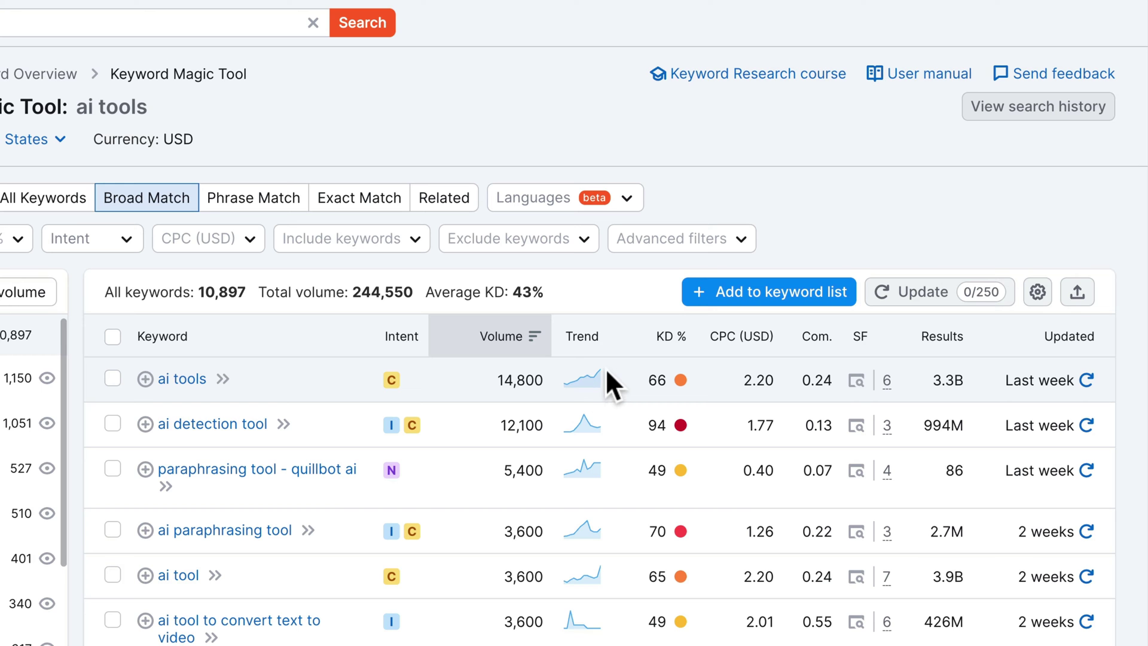
scroll(601, 367, down, 3)
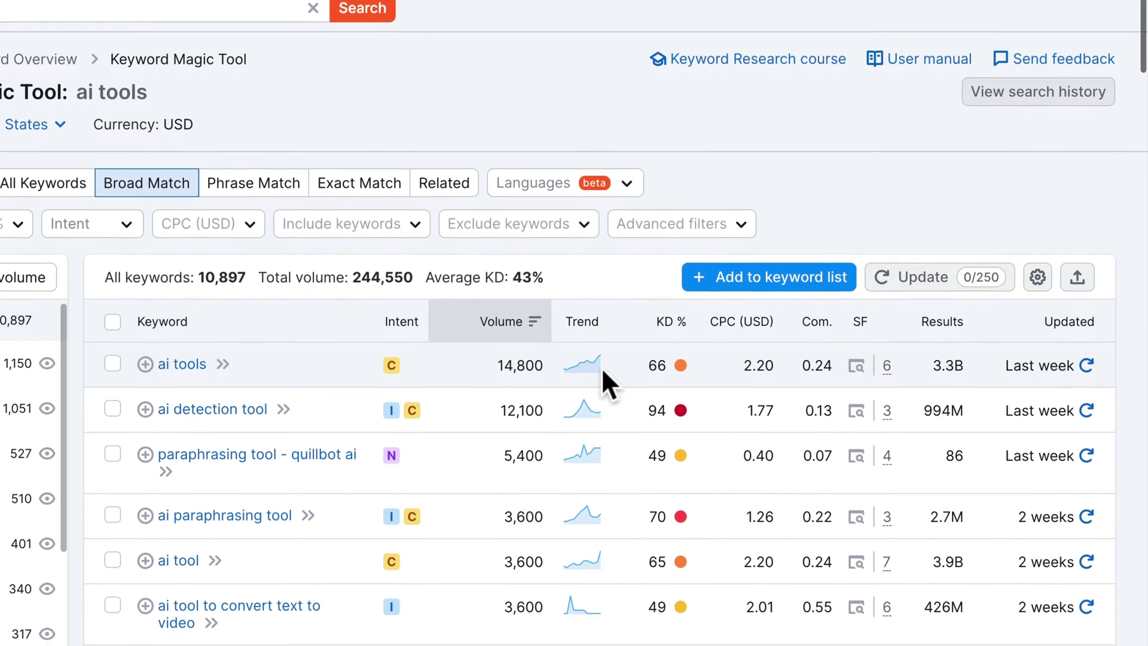
scroll(586, 536, down, 7)
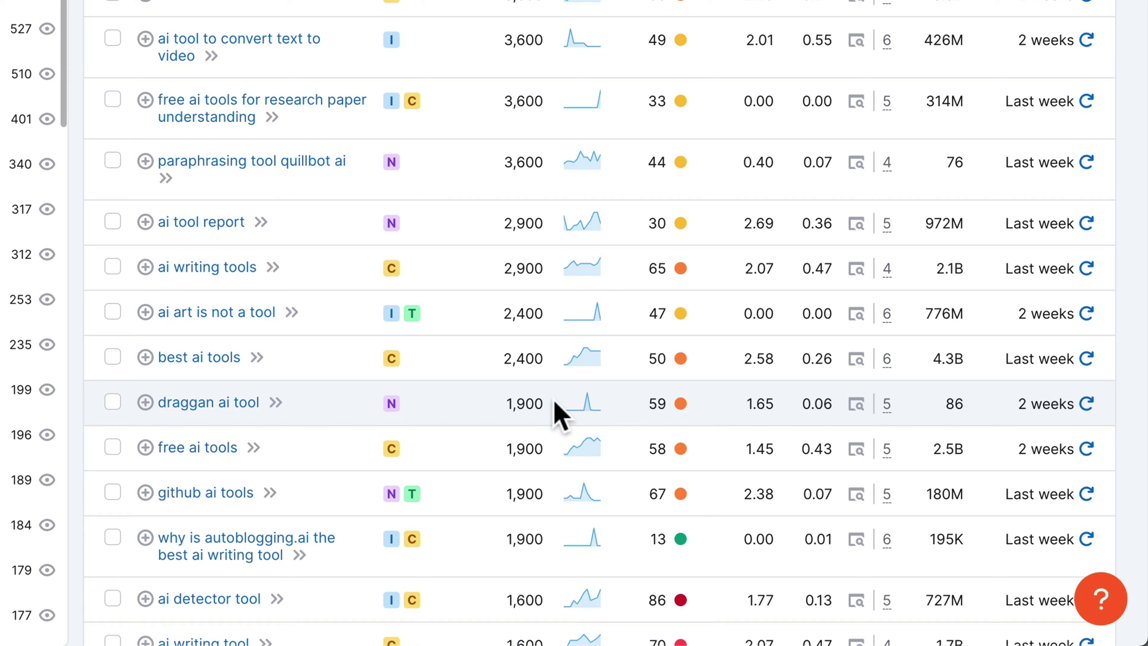
Step: Compare the search volume of "draggan ai tool" with its trend graph, highlighting the volume figure
drag(544, 403, 501, 400)
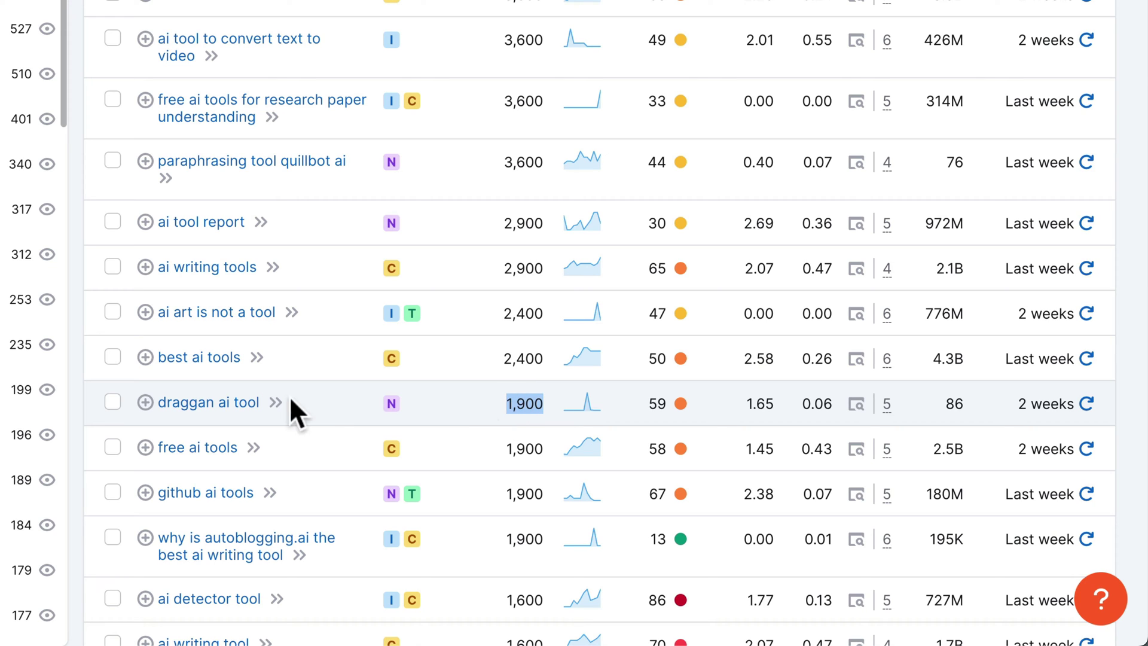
drag(295, 405, 157, 402)
click(575, 406)
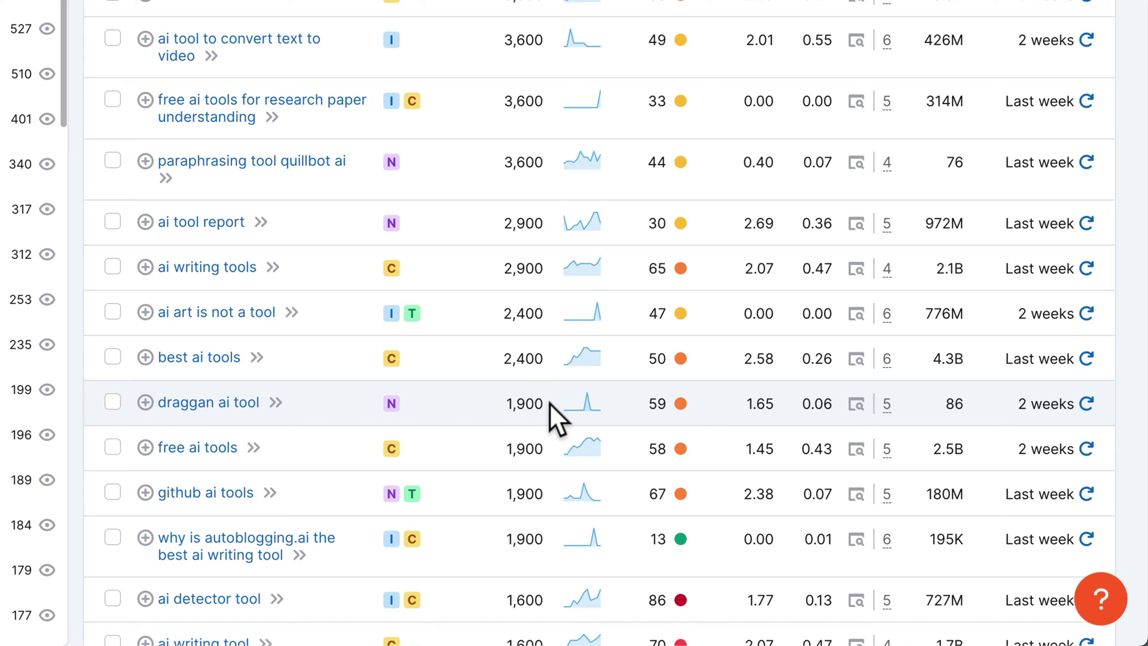
drag(549, 403, 505, 404)
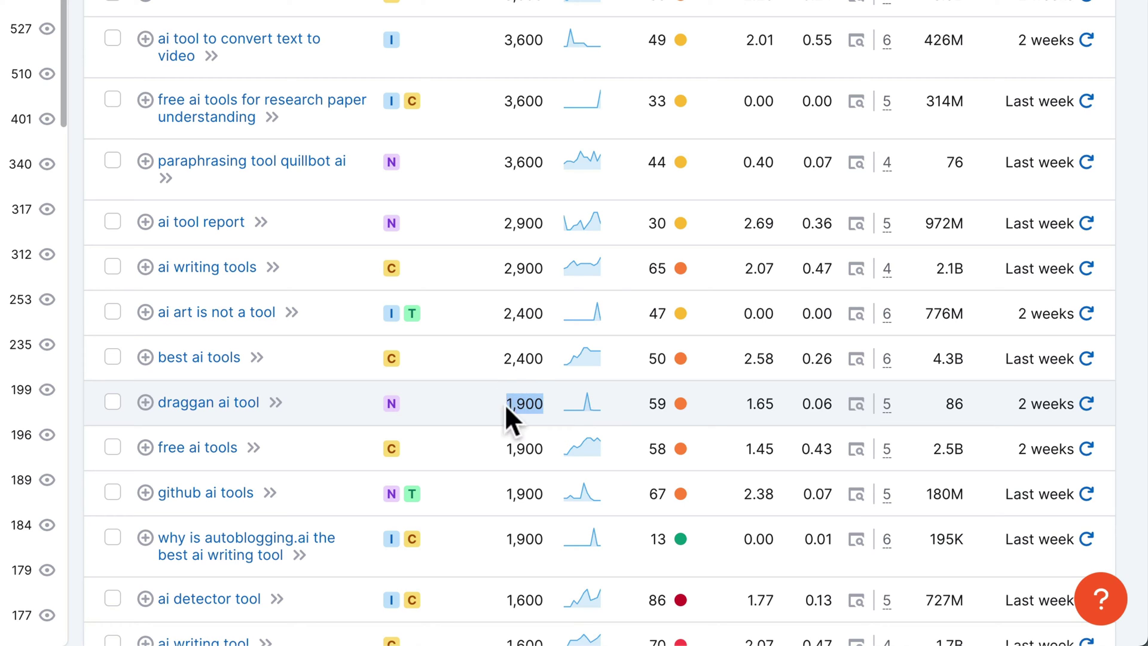
click(569, 403)
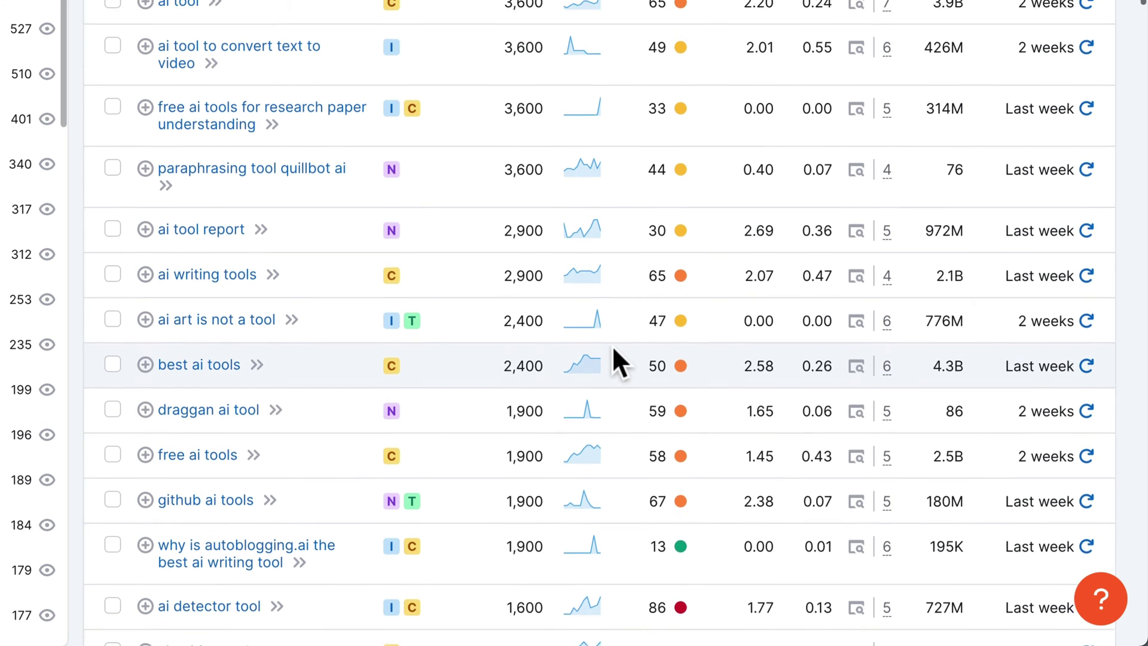
Step: Check the keyword difficulty ratings of "ai tools" and "ai detection tool" in the keyword list
scroll(612, 346, up, 1)
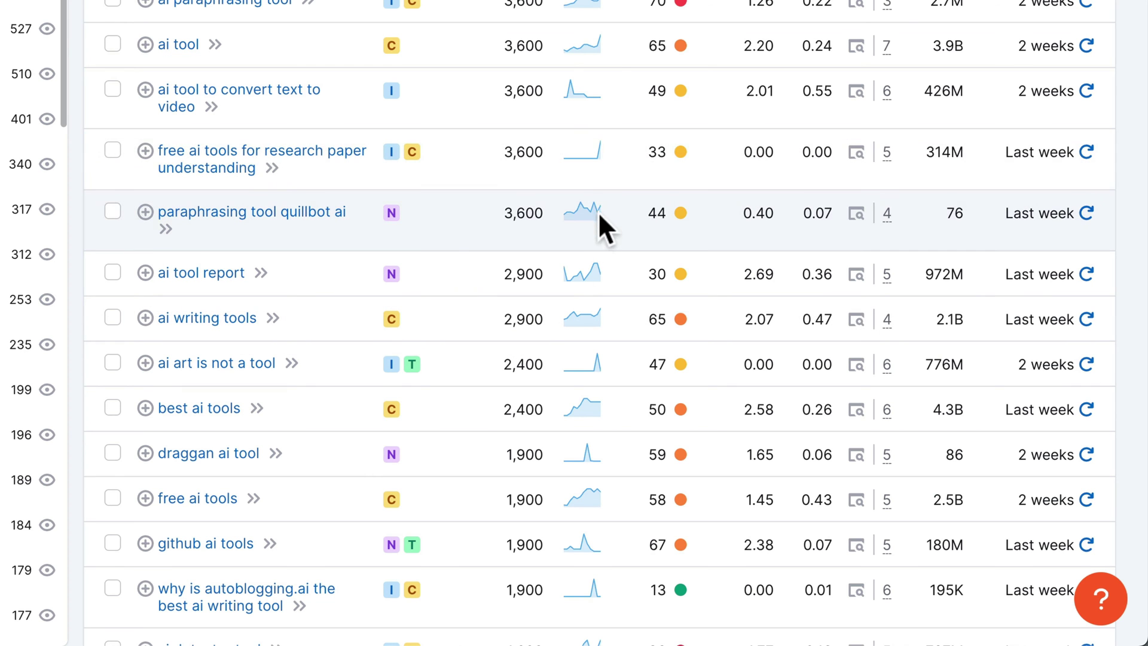
scroll(598, 212, up, 8)
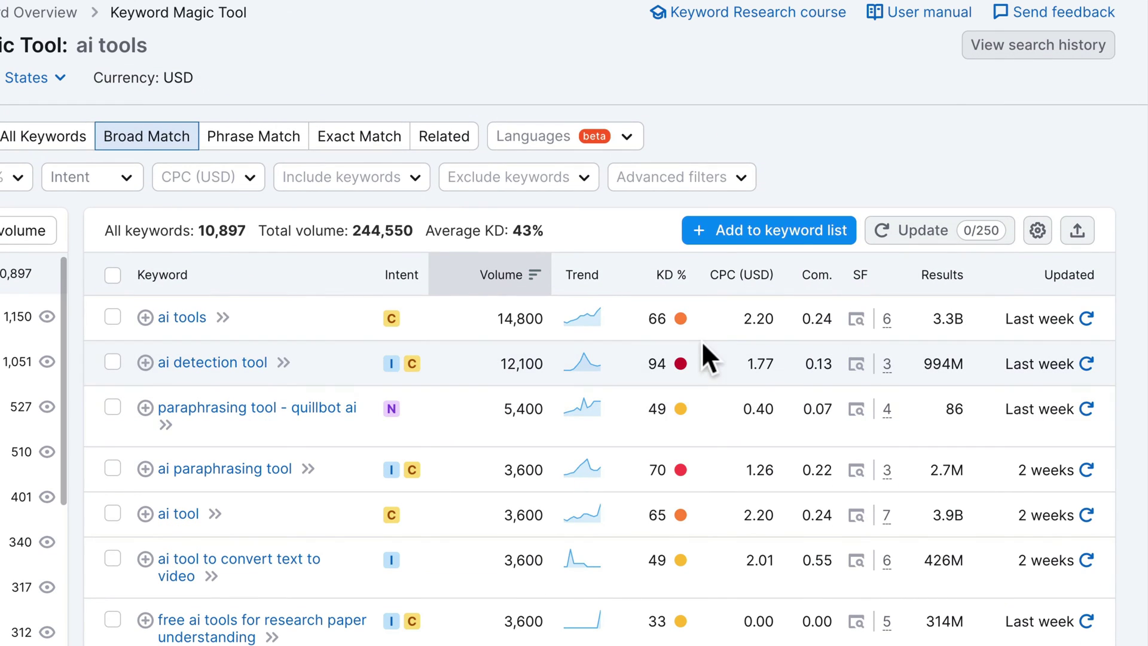
mouse_move(667, 281)
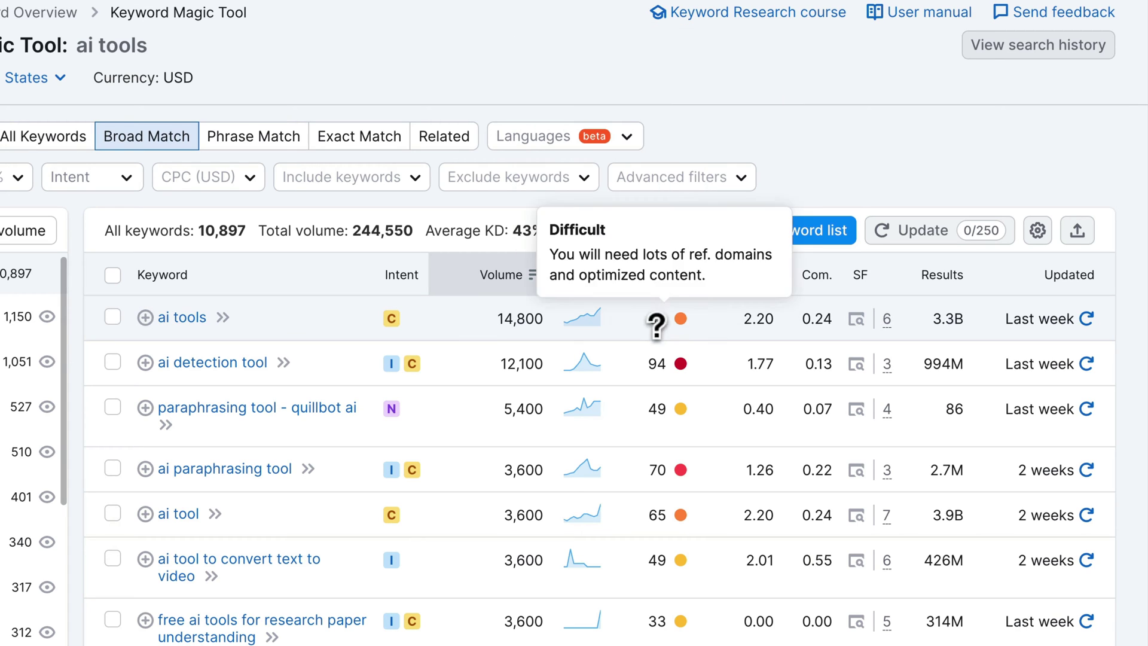
mouse_move(656, 320)
mouse_move(674, 363)
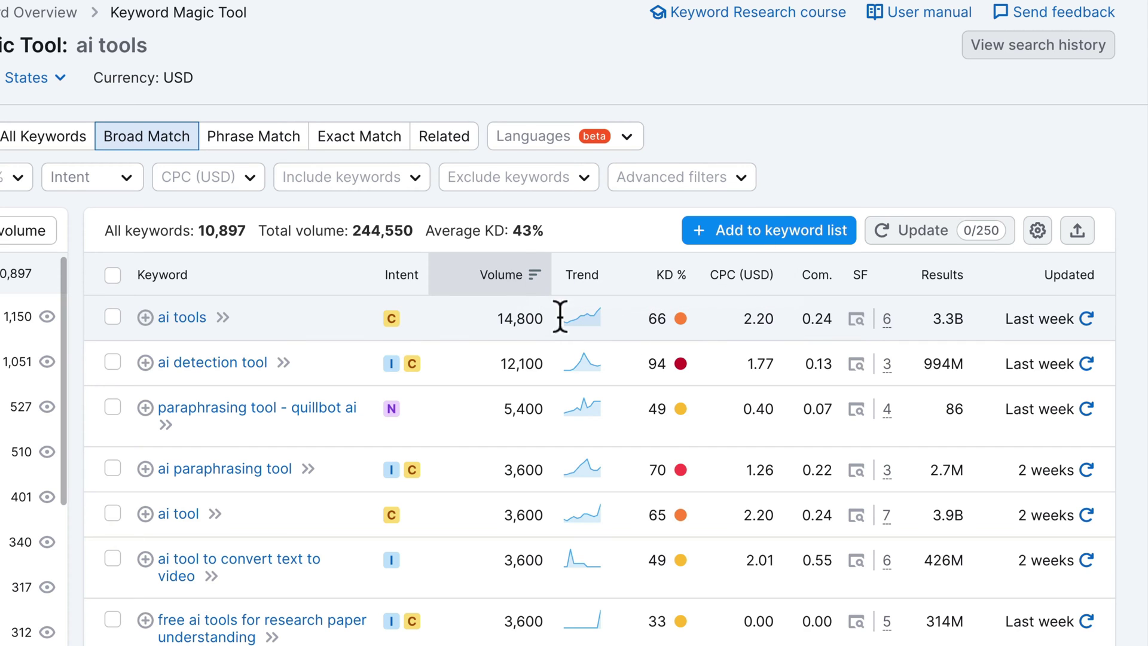
scroll(701, 314, up, 1)
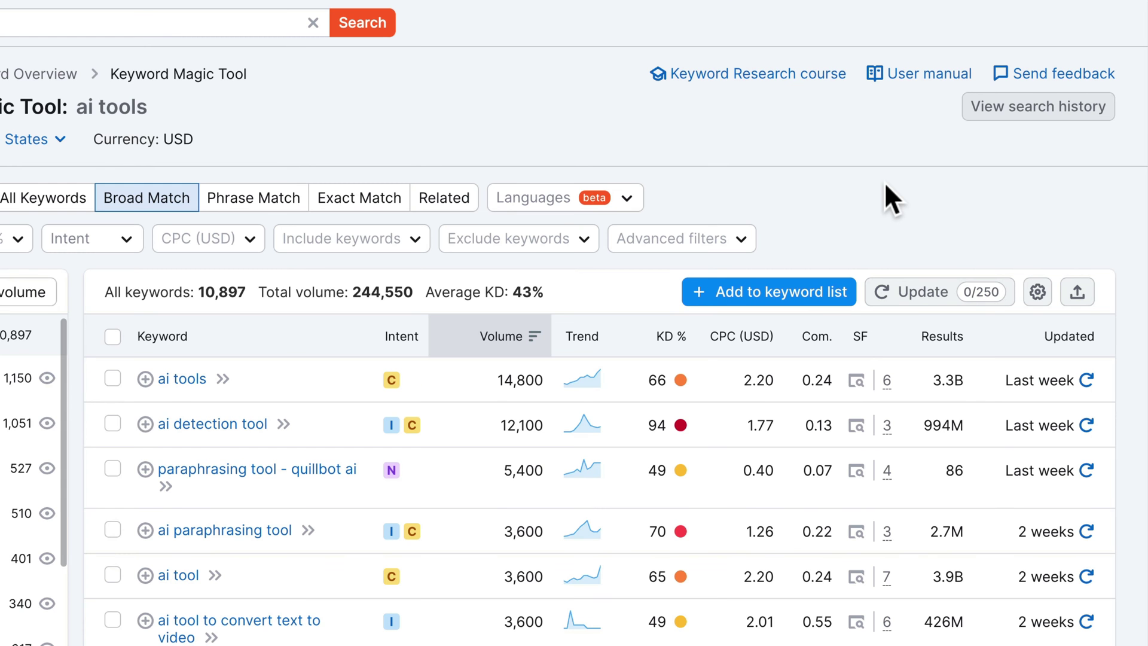
Step: Check the CPC data against the sponsored result in the Google search for ai tools, and return to the keyword list
mouse_move(725, 346)
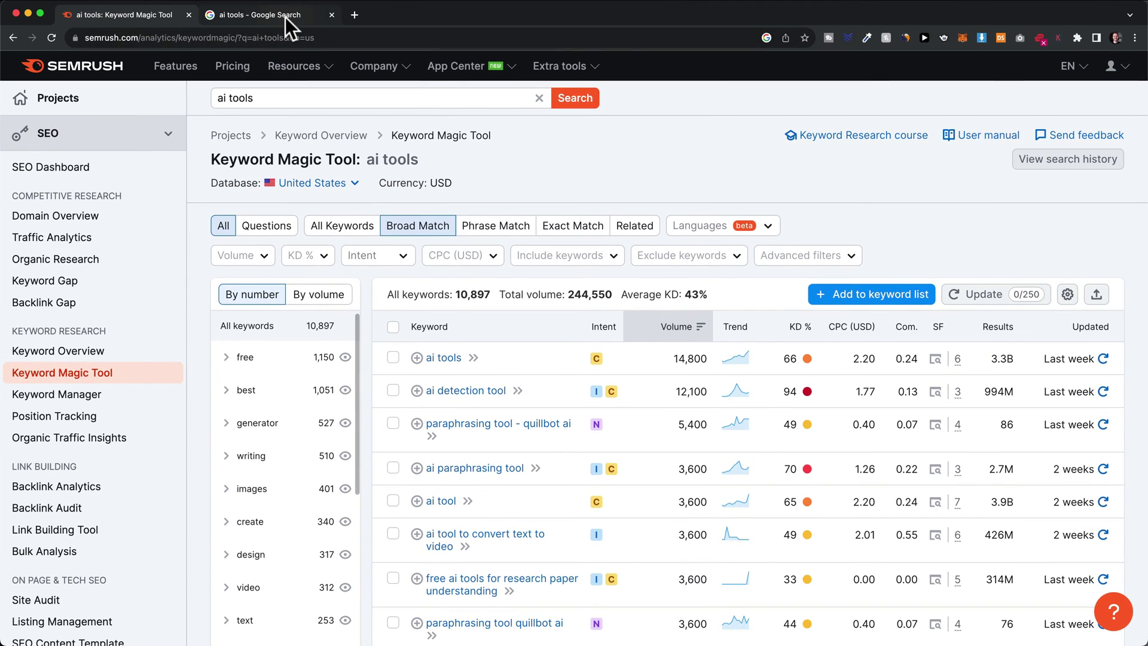
click(285, 17)
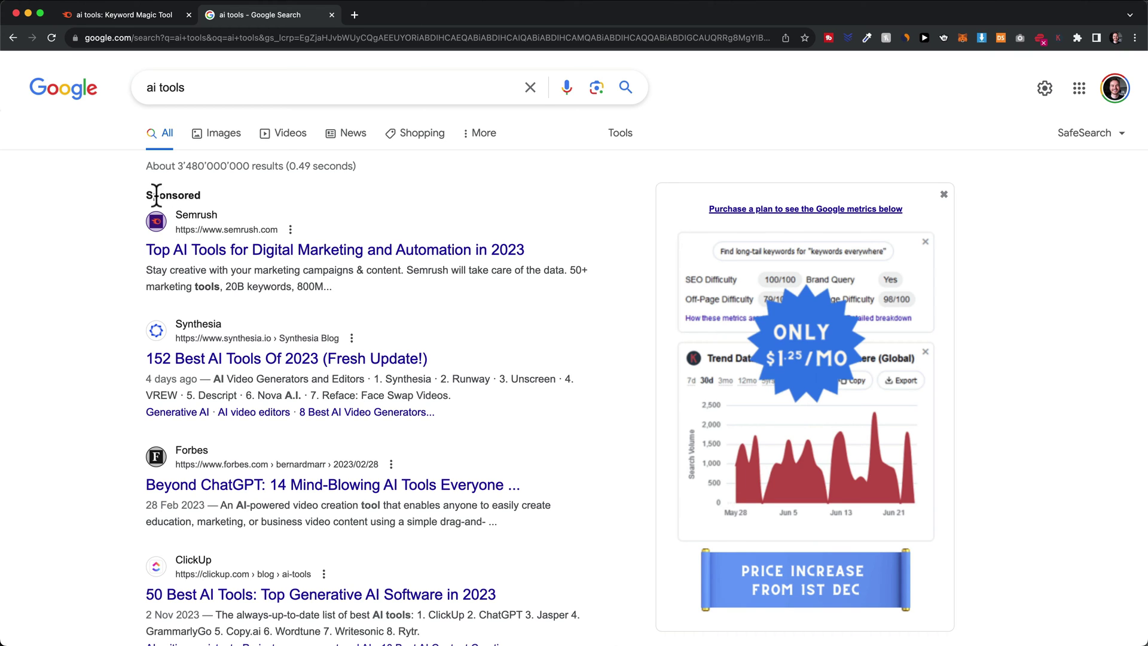
drag(153, 195, 209, 195)
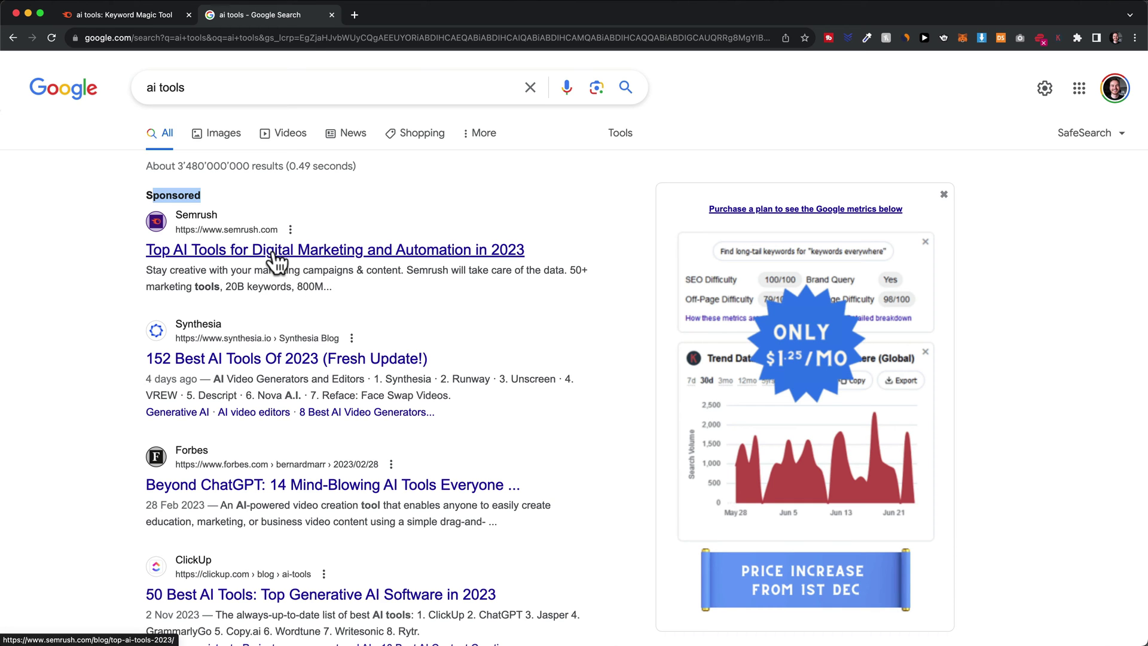
click(135, 12)
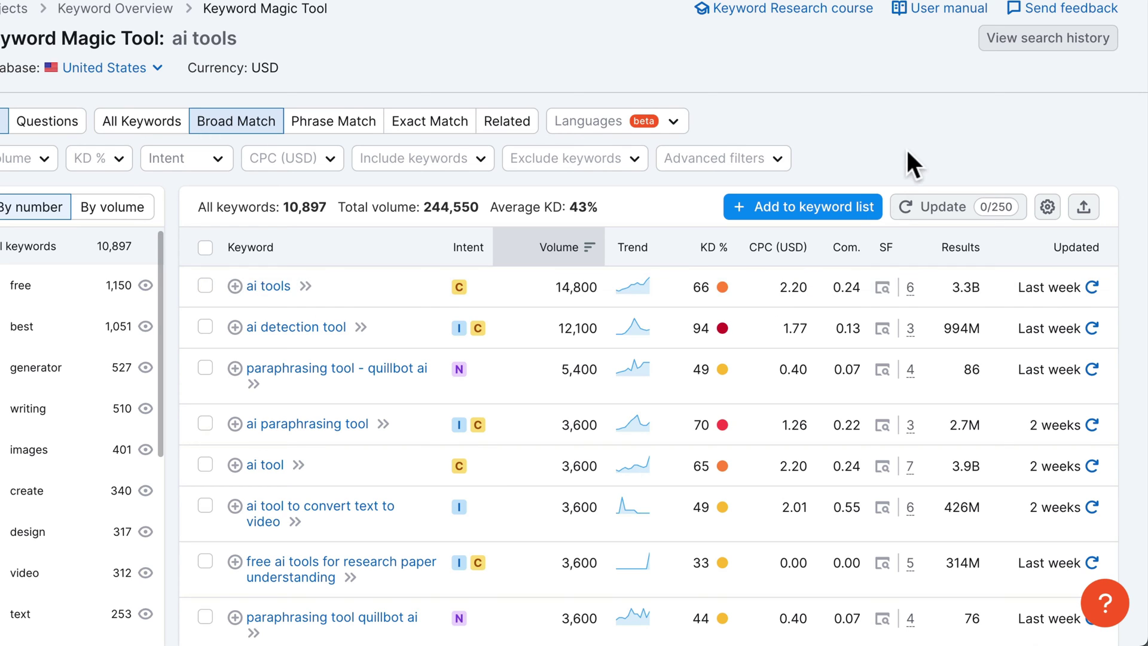
Step: Check the competition and SERP features metrics, and highlight the "People also ask" heading in the Google results for ai tools
mouse_move(856, 254)
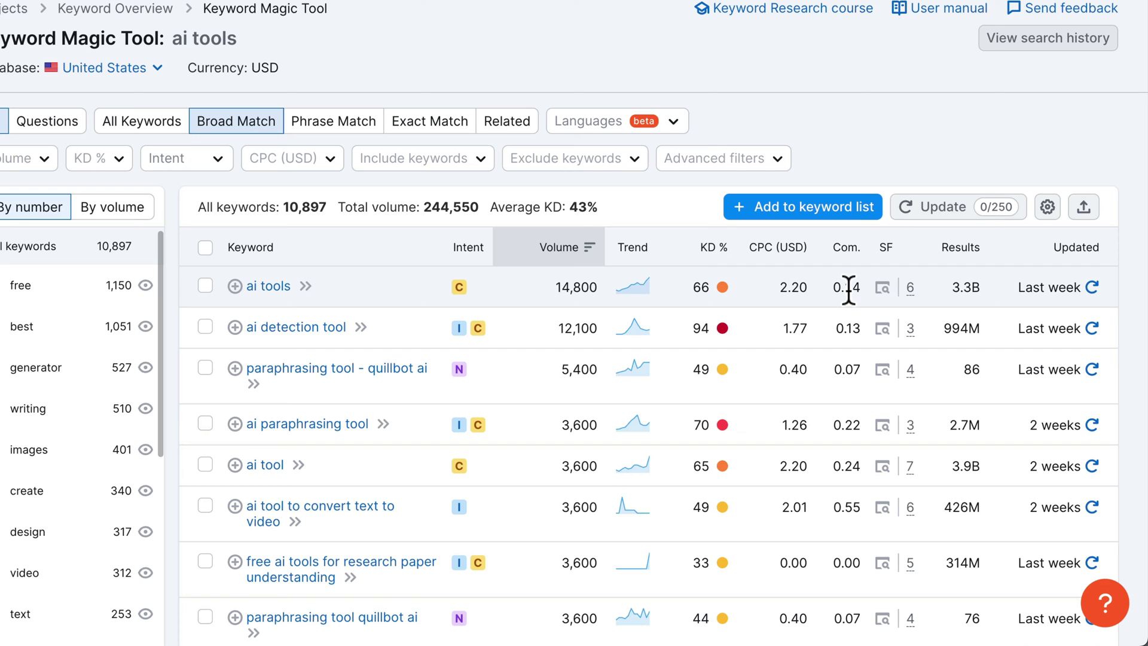
mouse_move(894, 251)
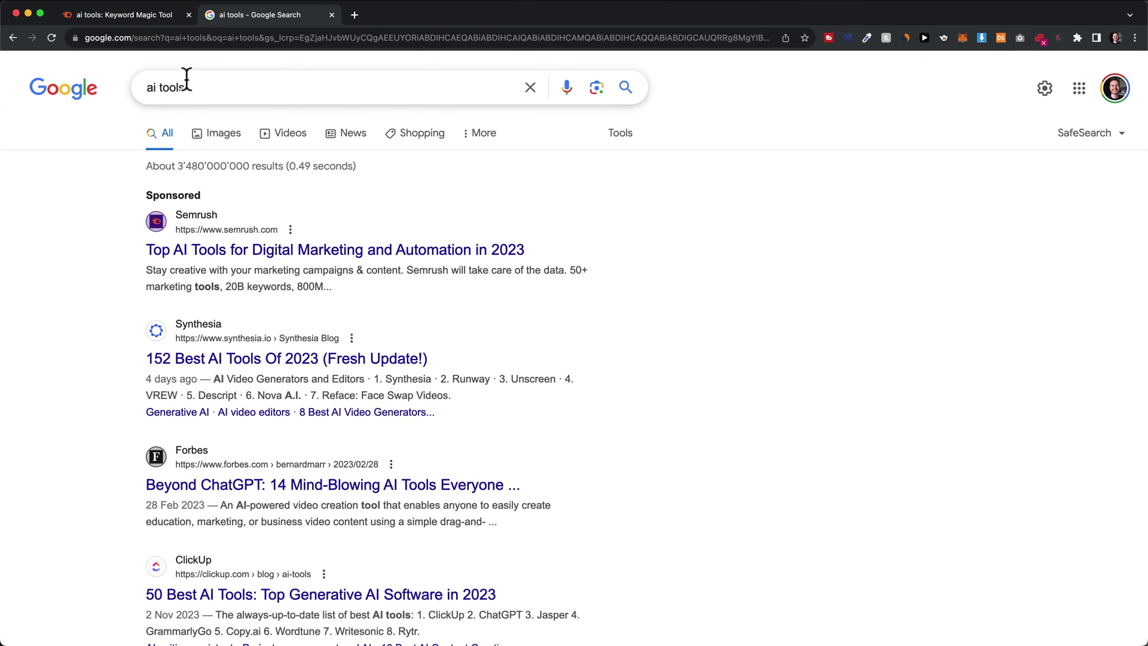
scroll(448, 257, down, 3)
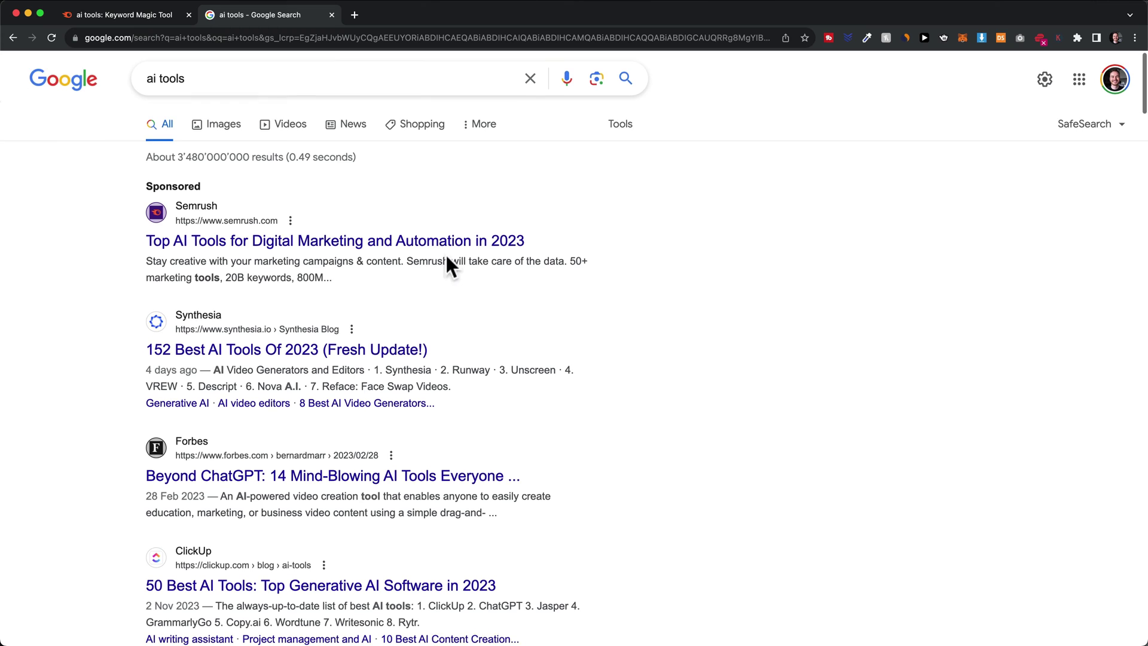
scroll(275, 239, down, 3)
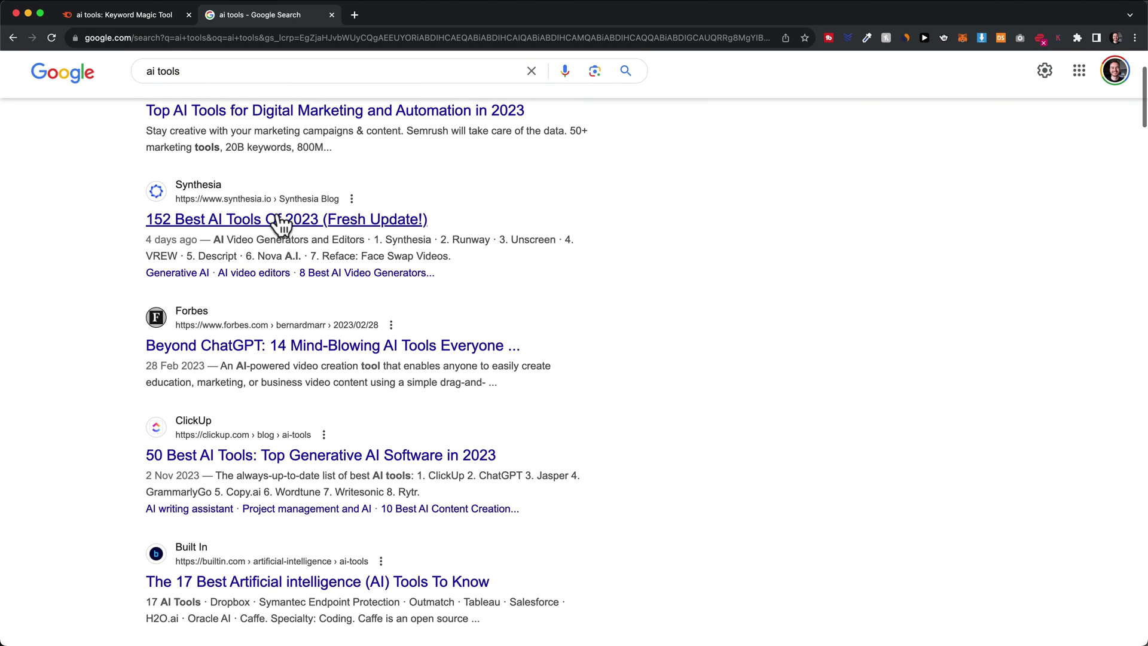
scroll(275, 224, down, 10)
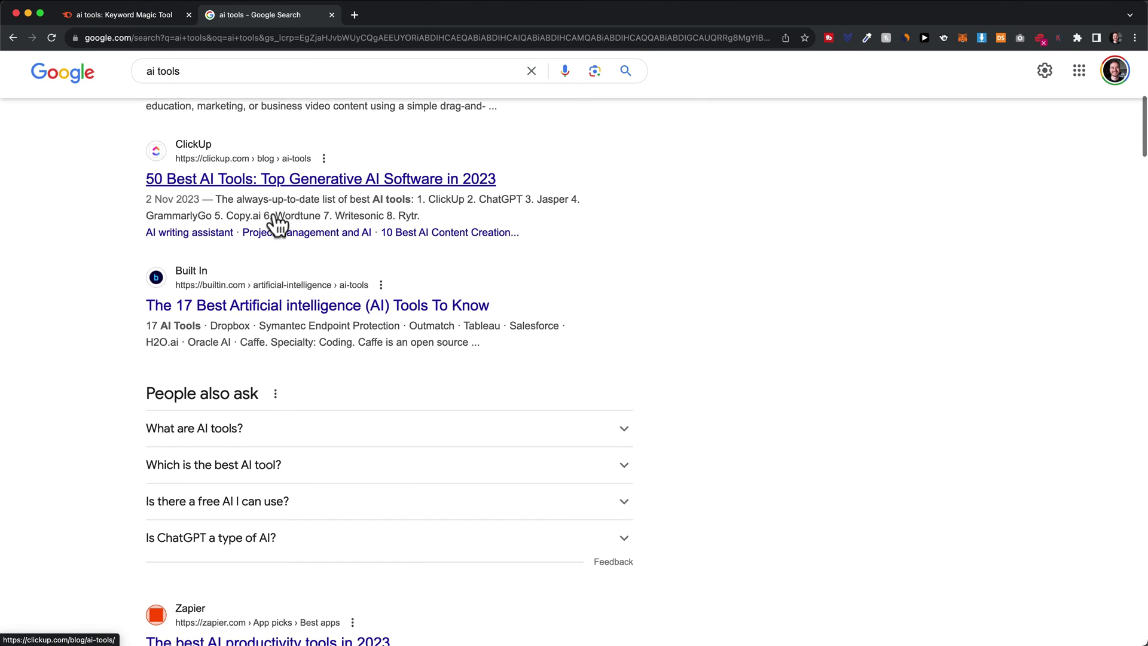
drag(146, 237, 297, 242)
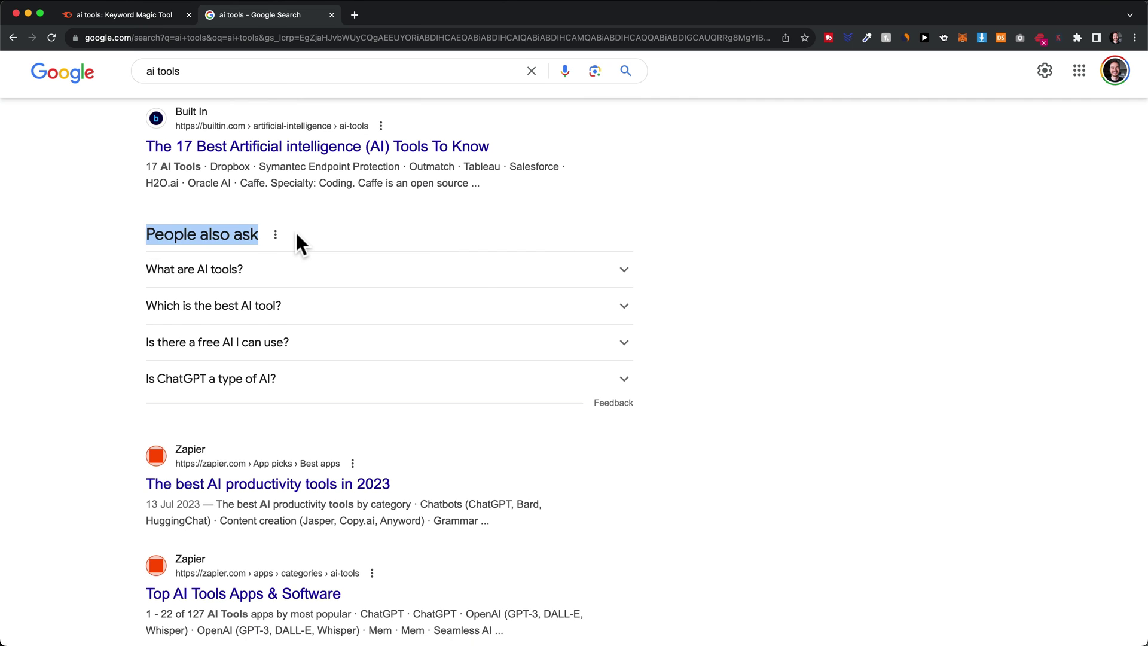
Step: Highlight the "Related searches" heading further down the Google results, and return to the keyword list
scroll(297, 242, down, 15)
scroll(299, 250, down, 15)
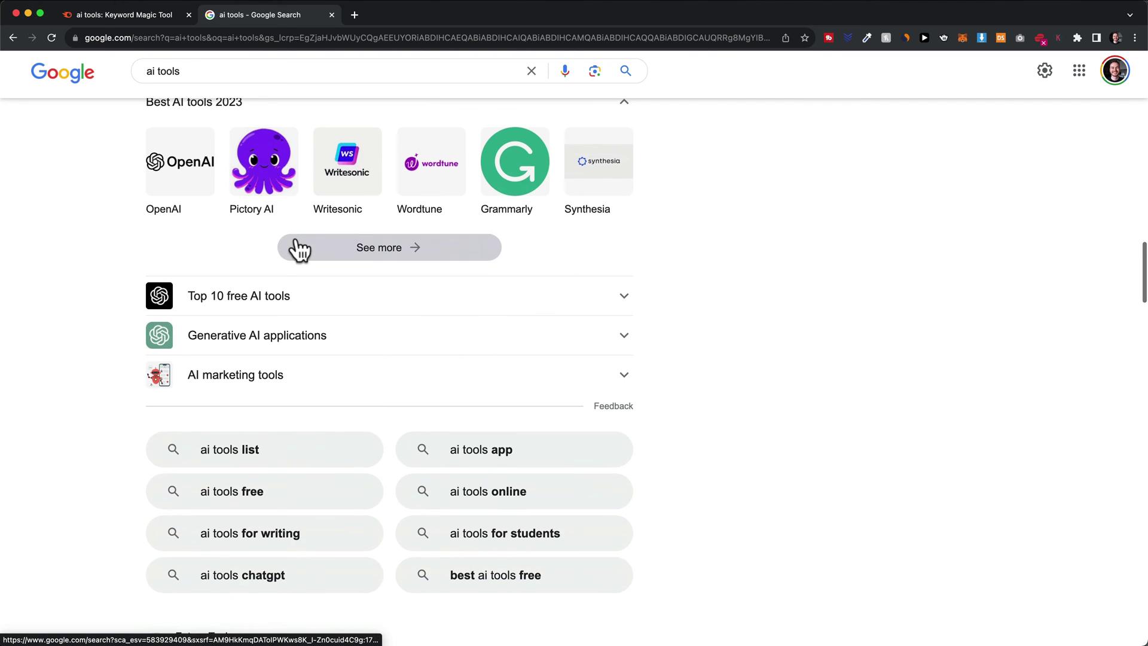
scroll(290, 249, up, 3)
drag(144, 259, 335, 258)
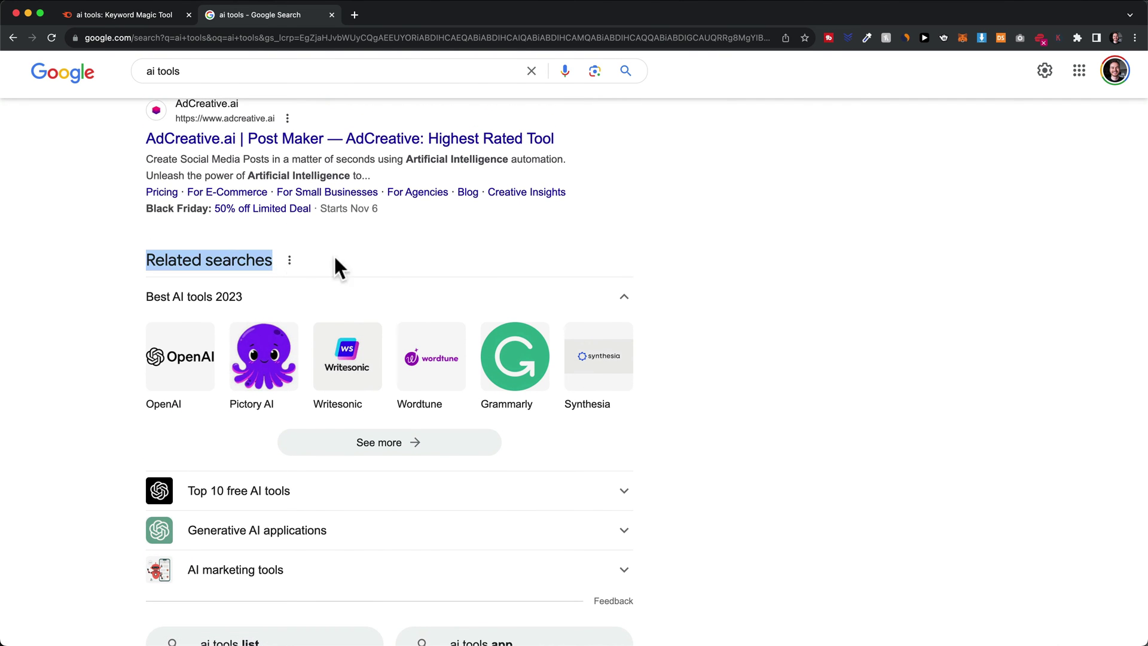
scroll(433, 226, up, 13)
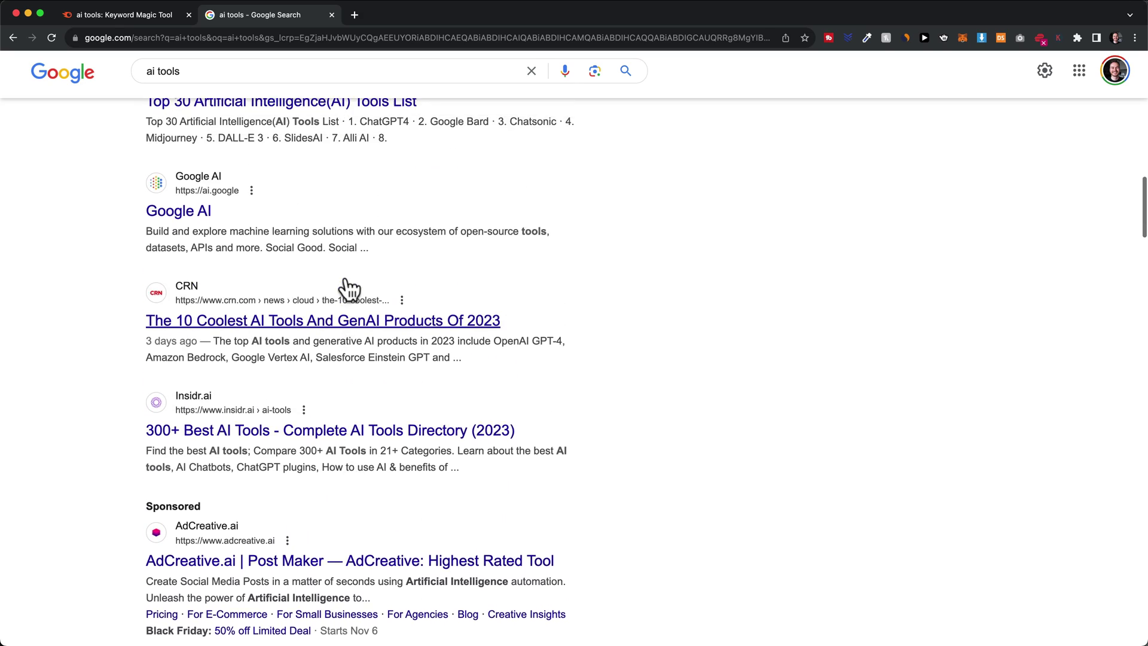
scroll(729, 221, up, 20)
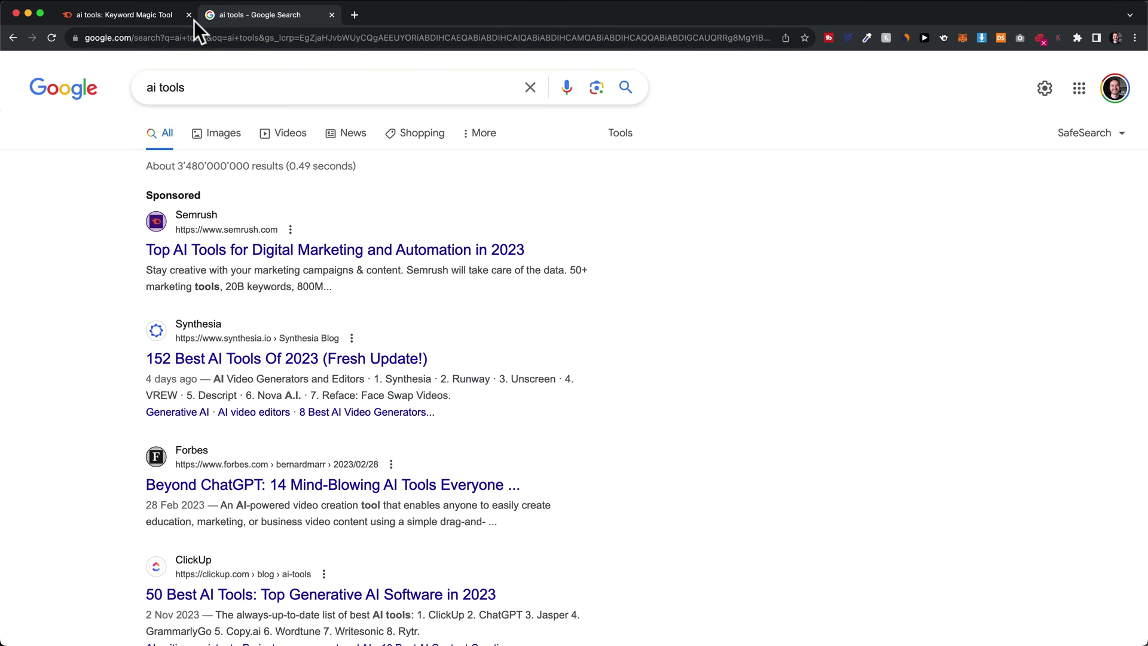
click(169, 17)
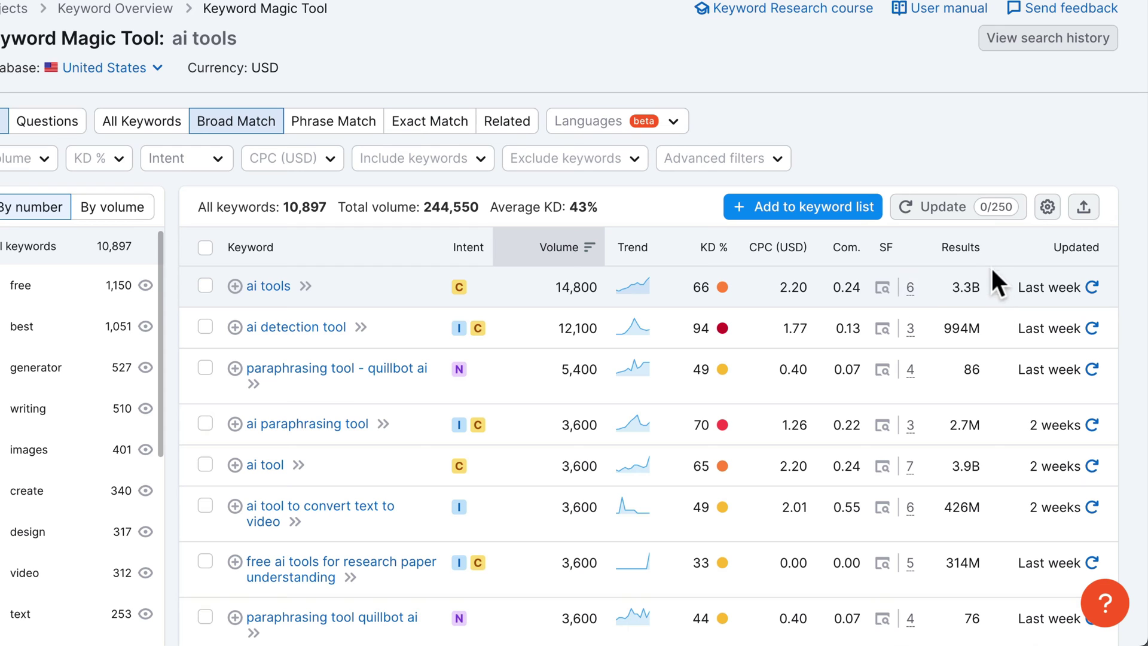
Step: Check the explanation of the results metric, the update dates and the keyword difficulty rating of "ai tools"
mouse_move(976, 260)
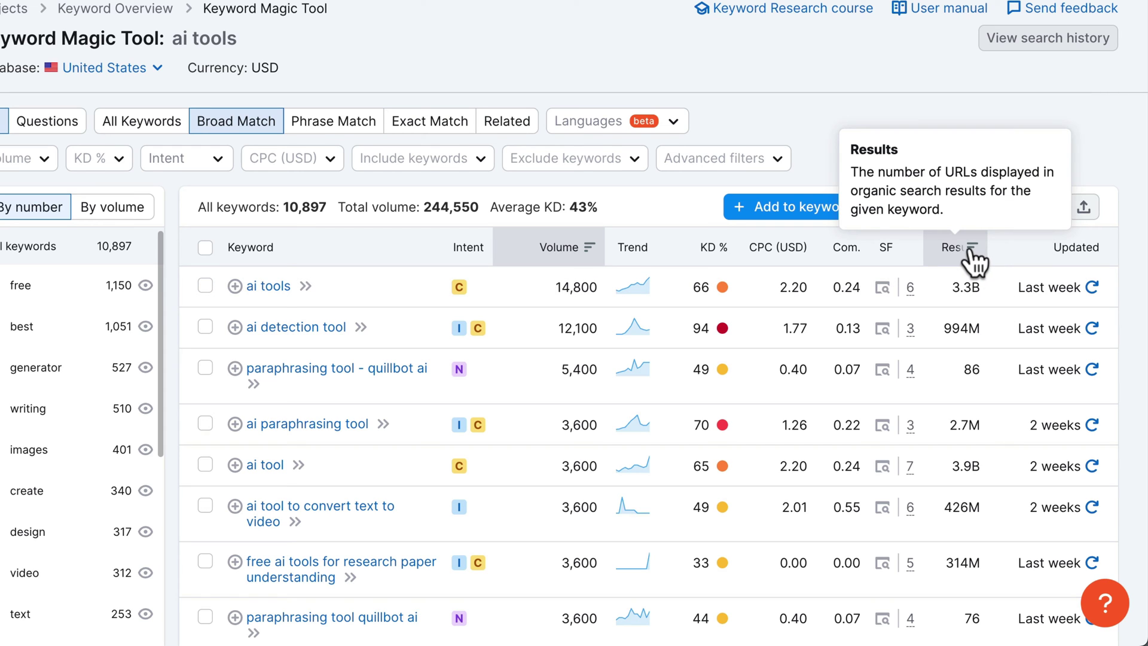
mouse_move(1075, 262)
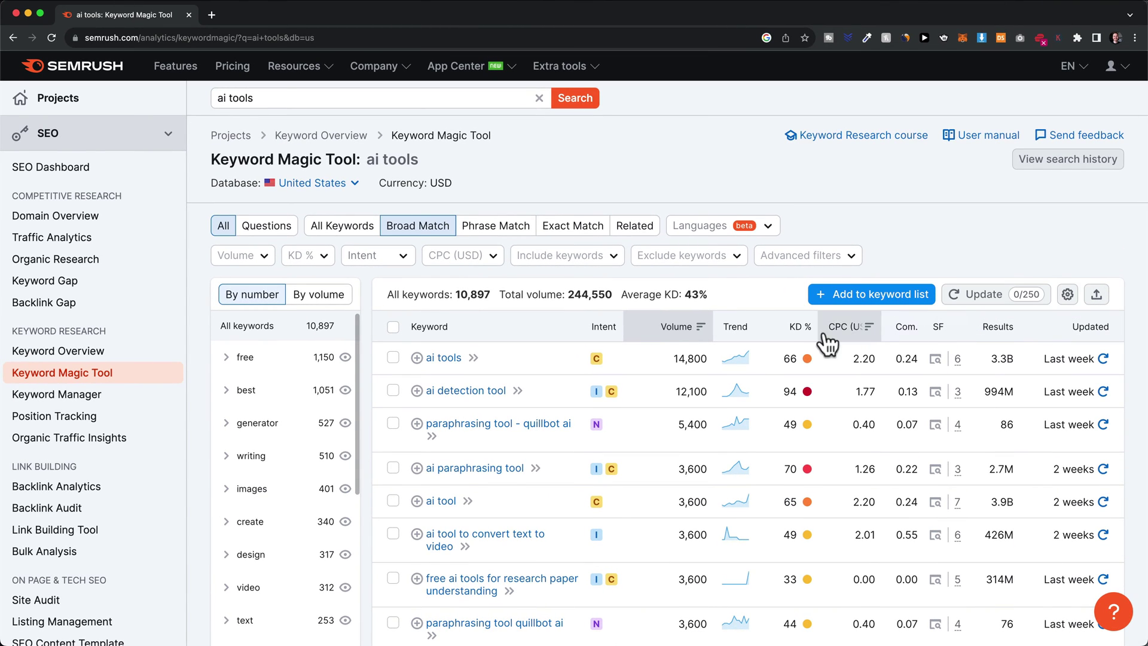
mouse_move(782, 333)
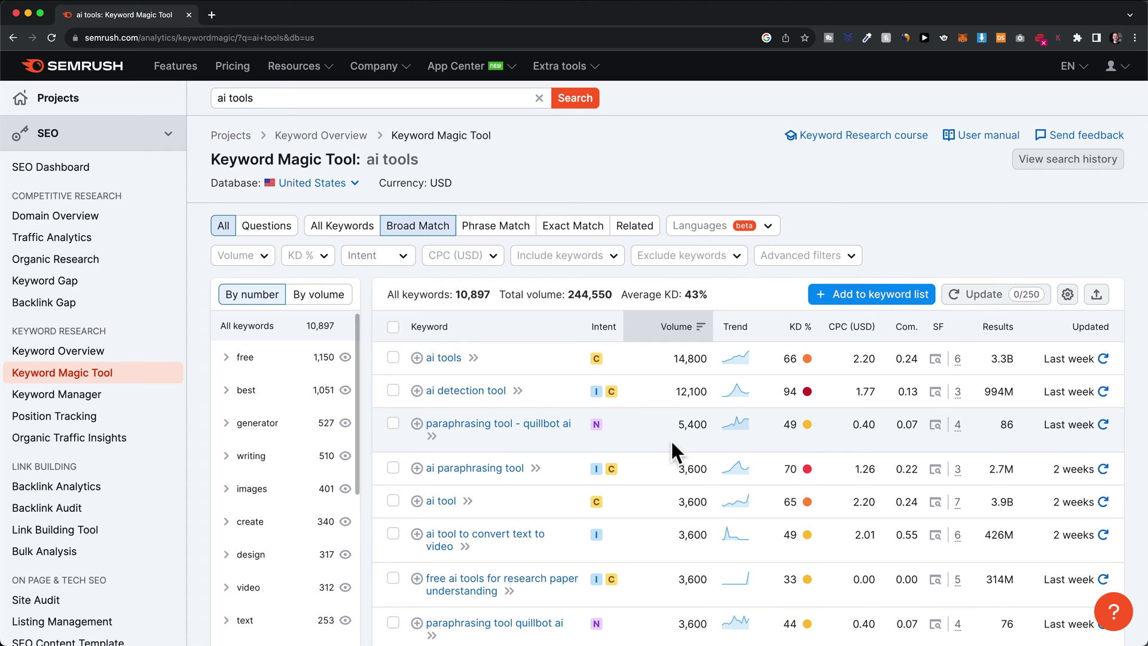
scroll(673, 438, down, 1)
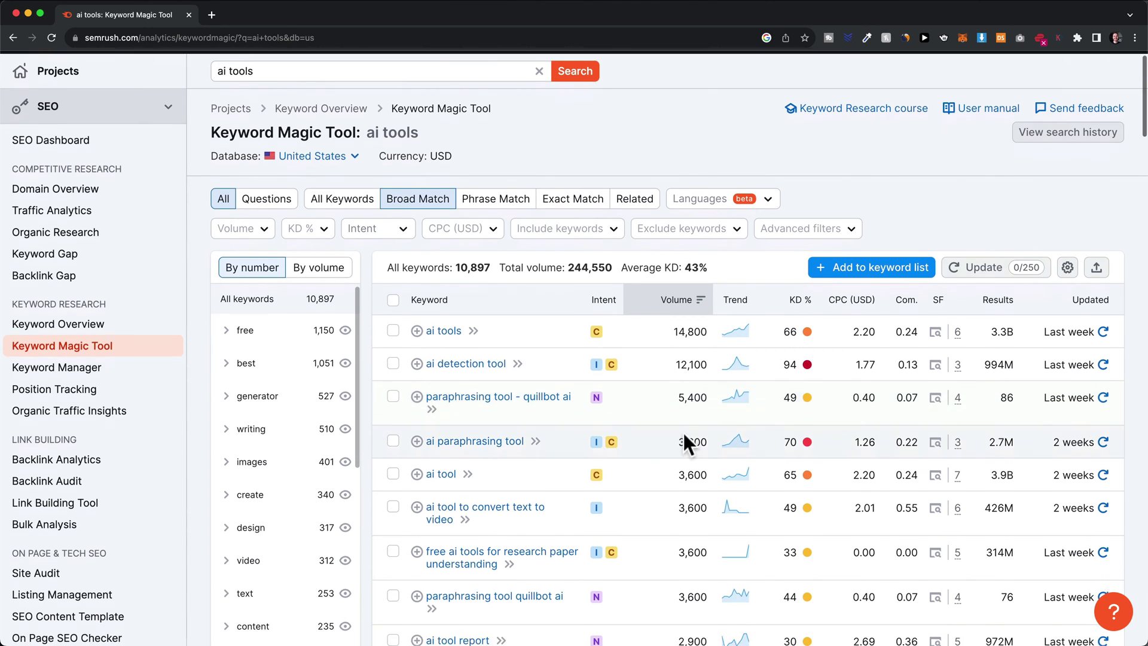
mouse_move(802, 352)
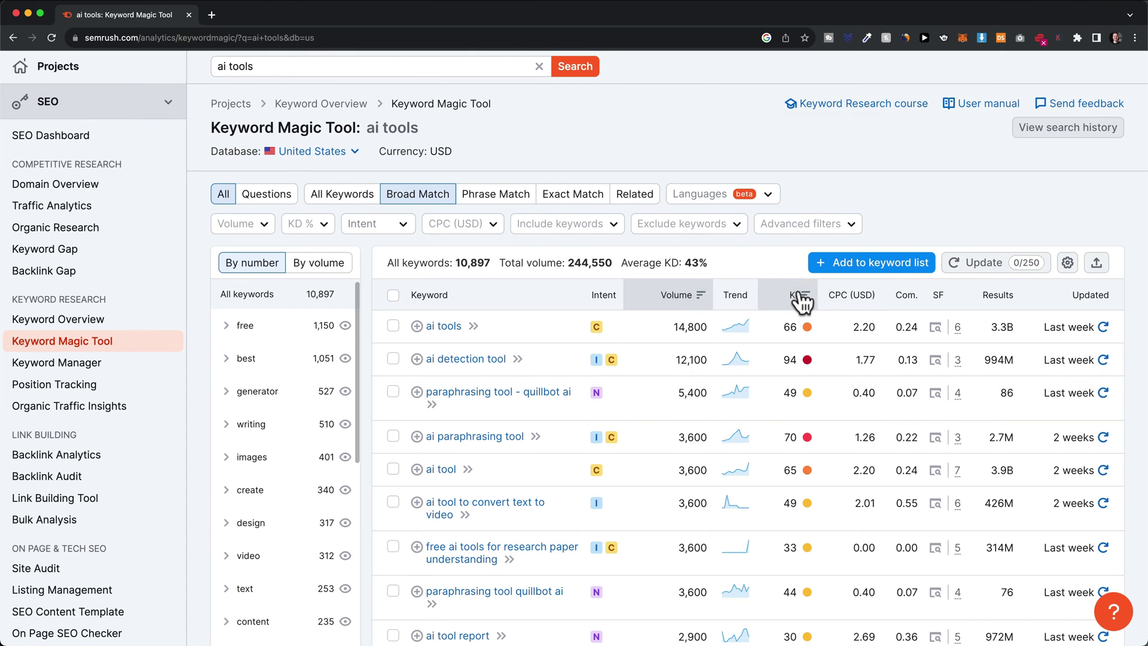
mouse_move(805, 304)
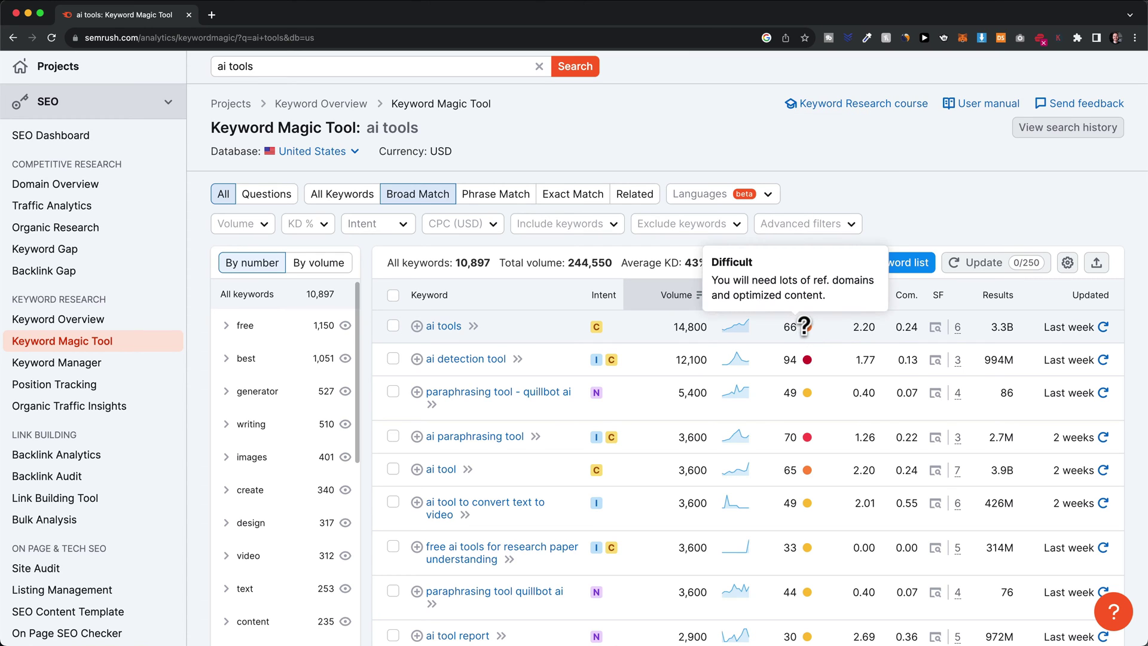
Step: Filter the keyword list to the "Very easy" keyword difficulty range of 0–14%
scroll(801, 363, down, 2)
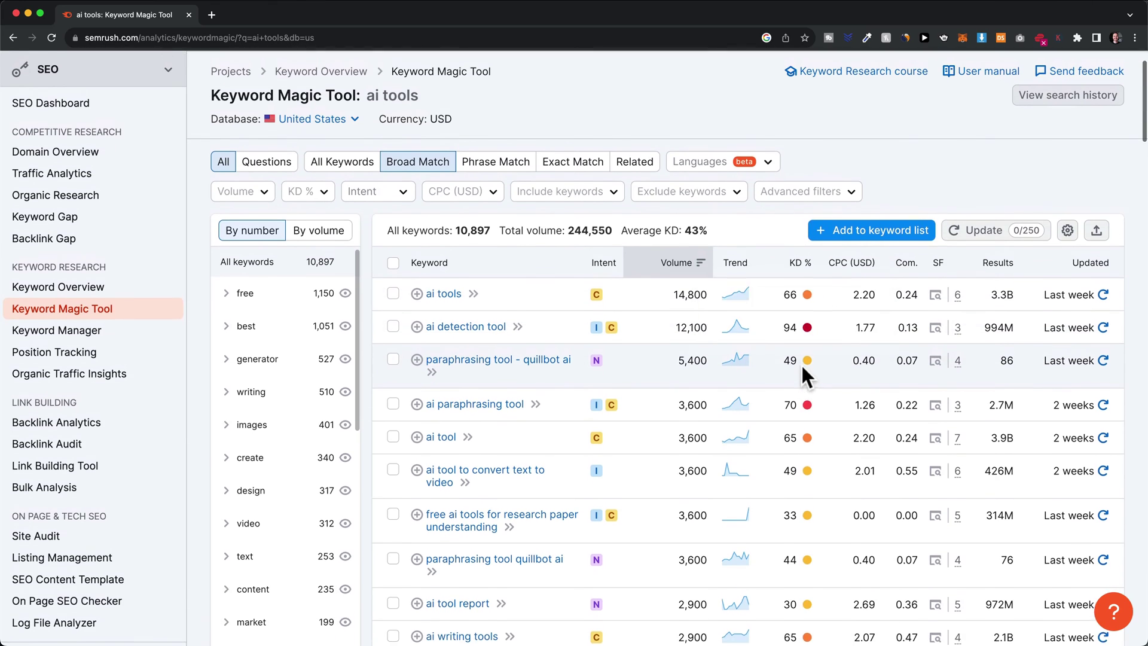
scroll(801, 364, up, 1)
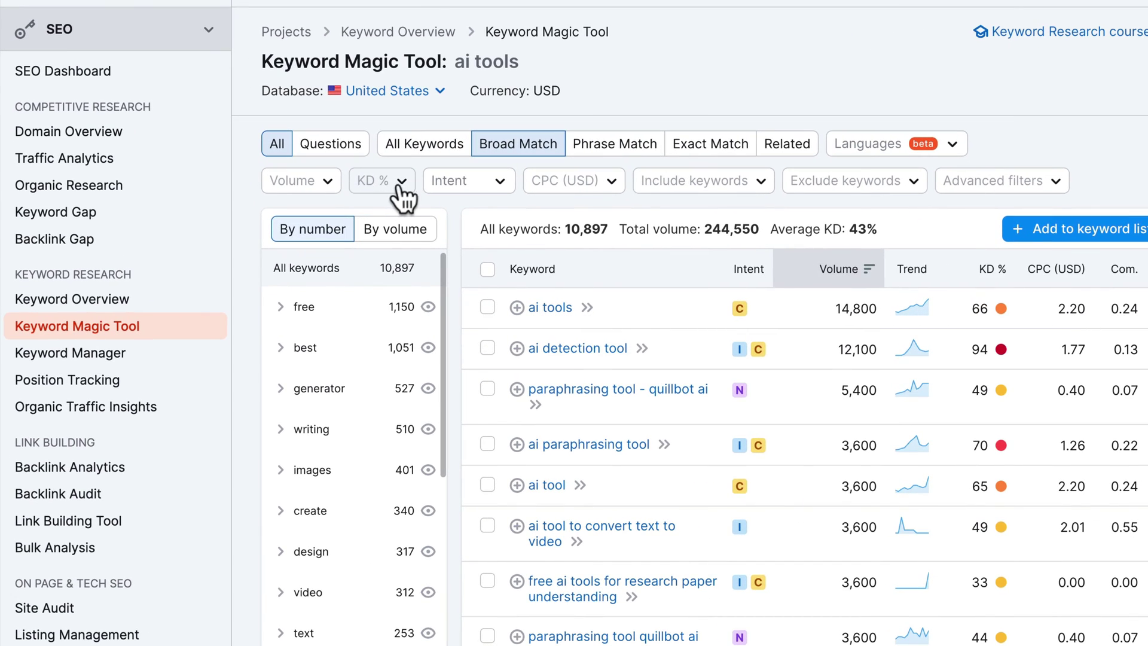
click(397, 185)
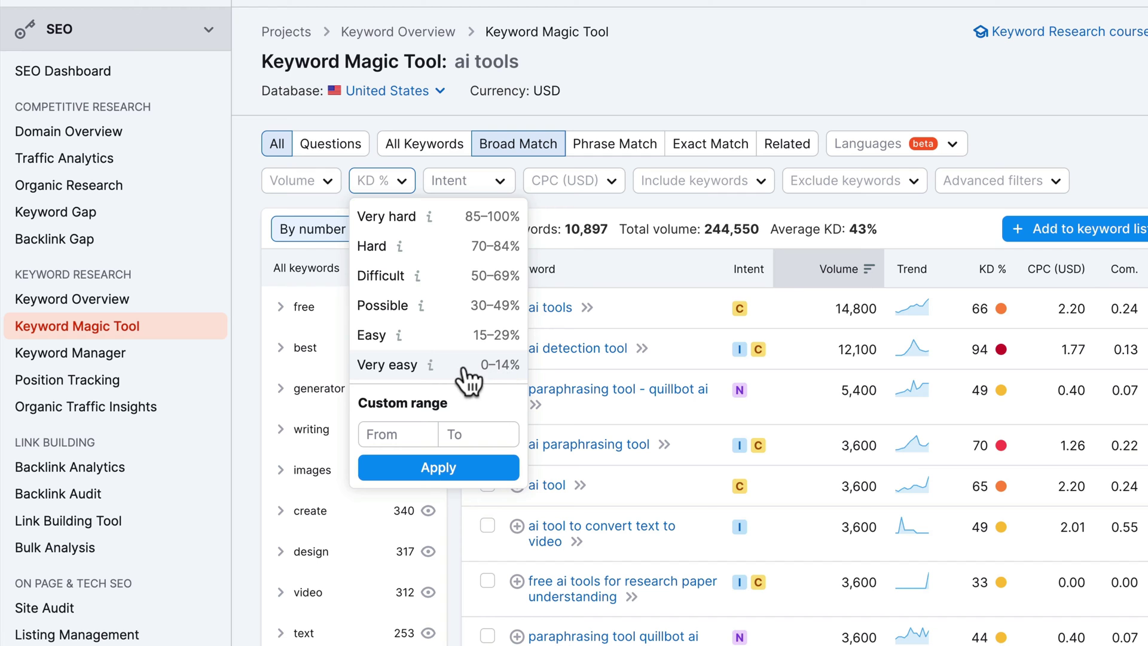
click(442, 364)
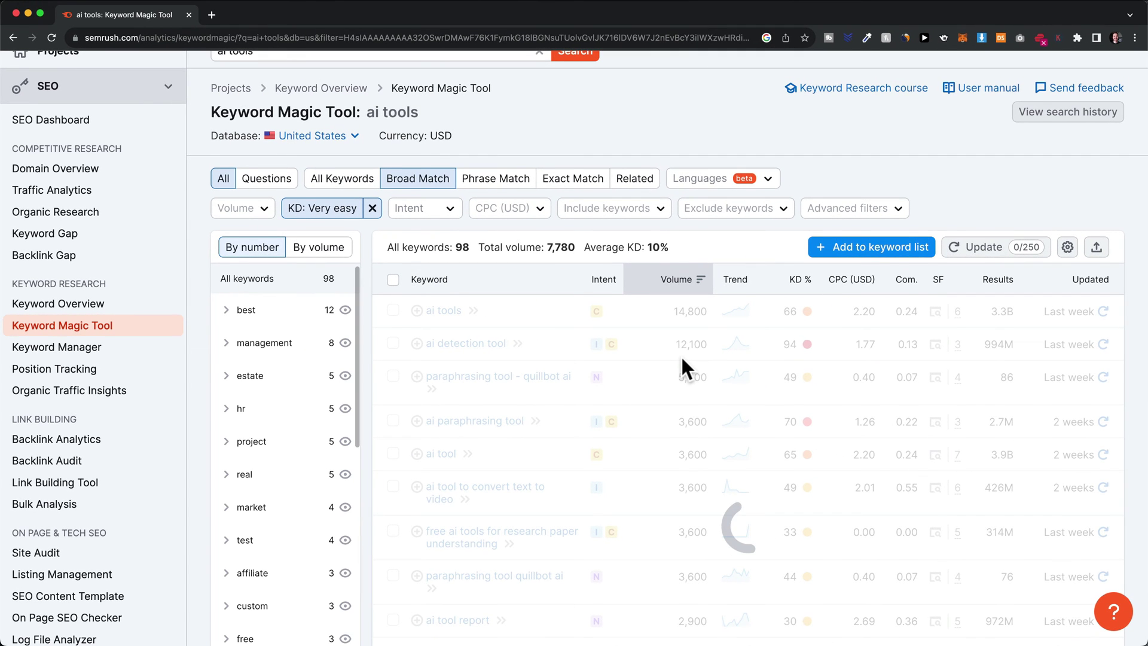
Step: Review the very easy keywords, comparing their search volume, trend and intent down to "ai tool report newsletter"
scroll(846, 199, down, 1)
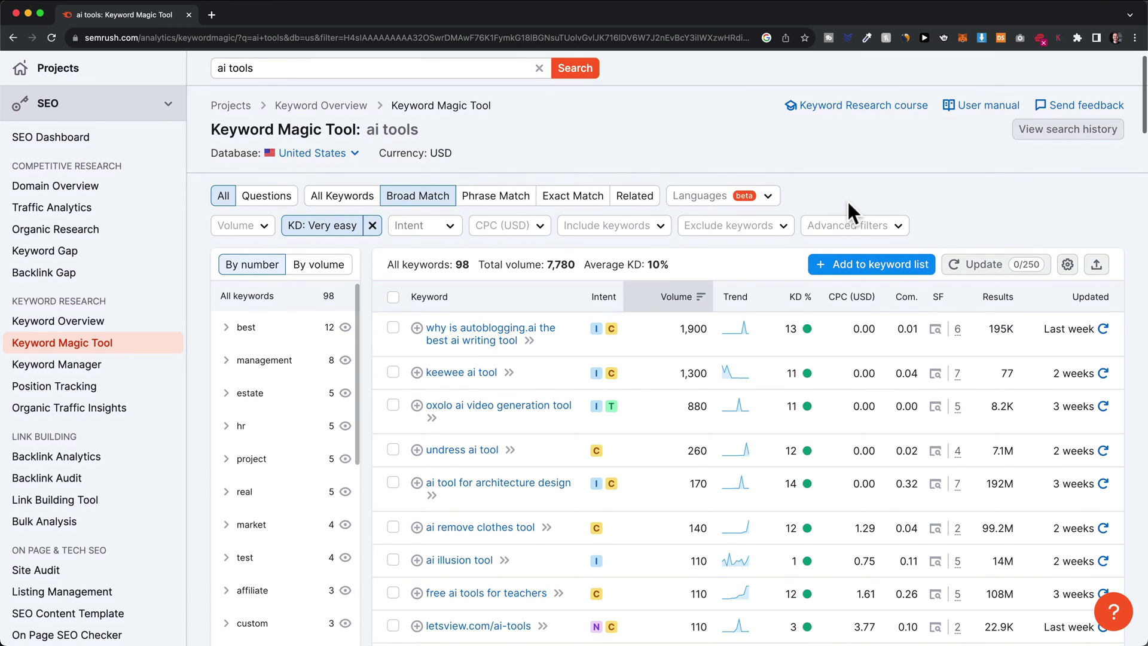
scroll(847, 199, down, 2)
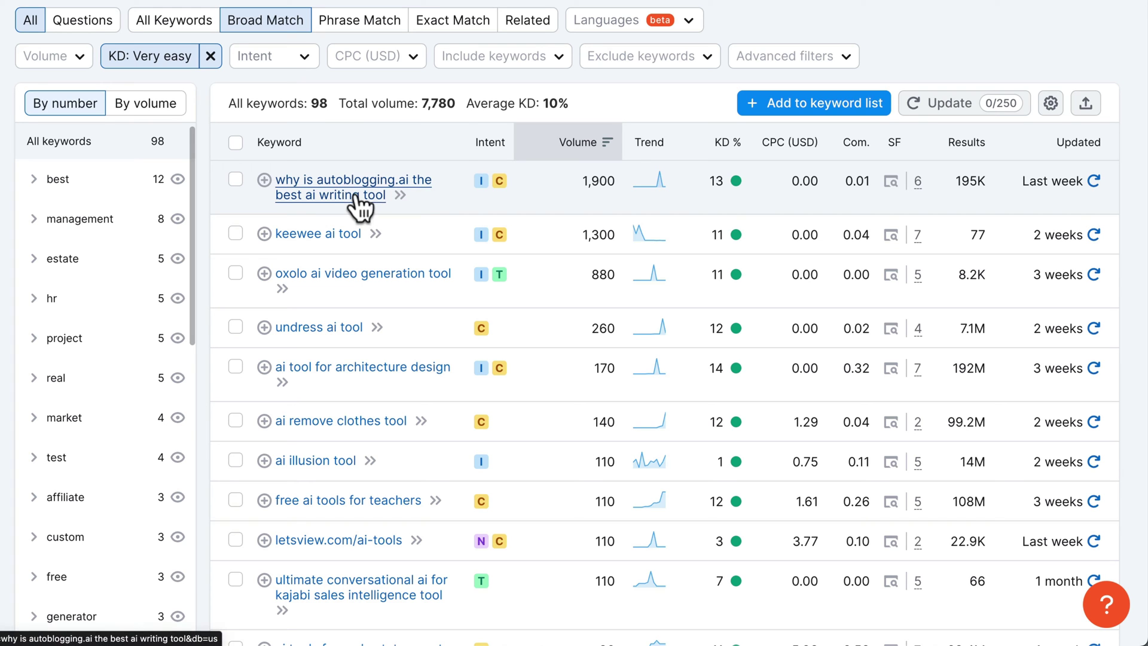
scroll(417, 197, down, 1)
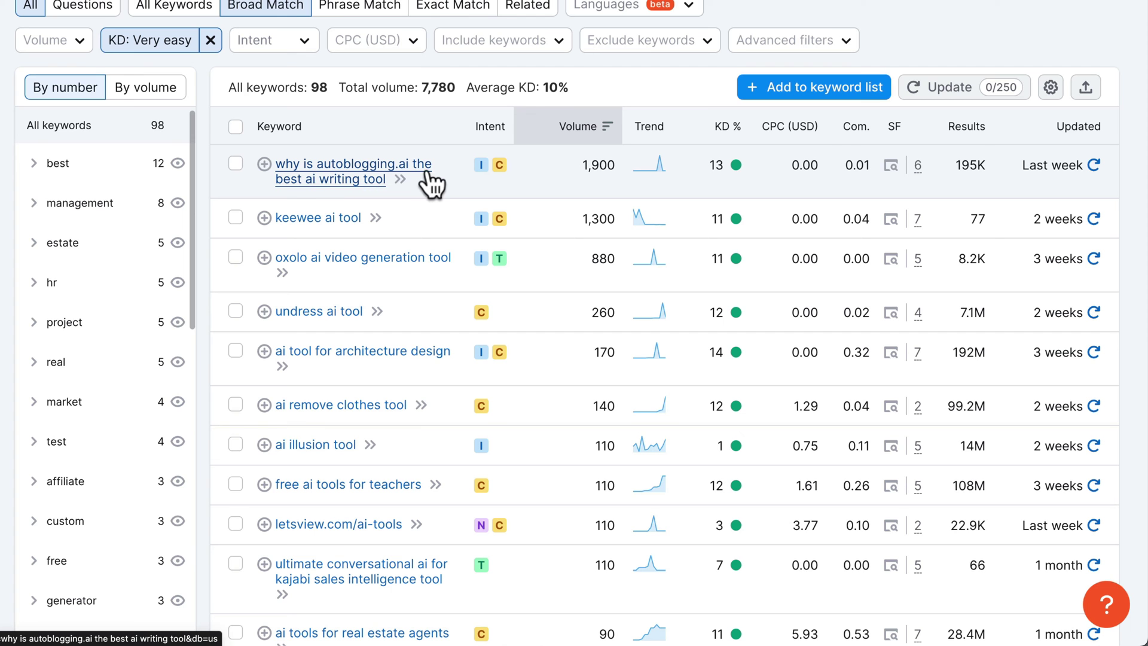
scroll(383, 179, down, 1)
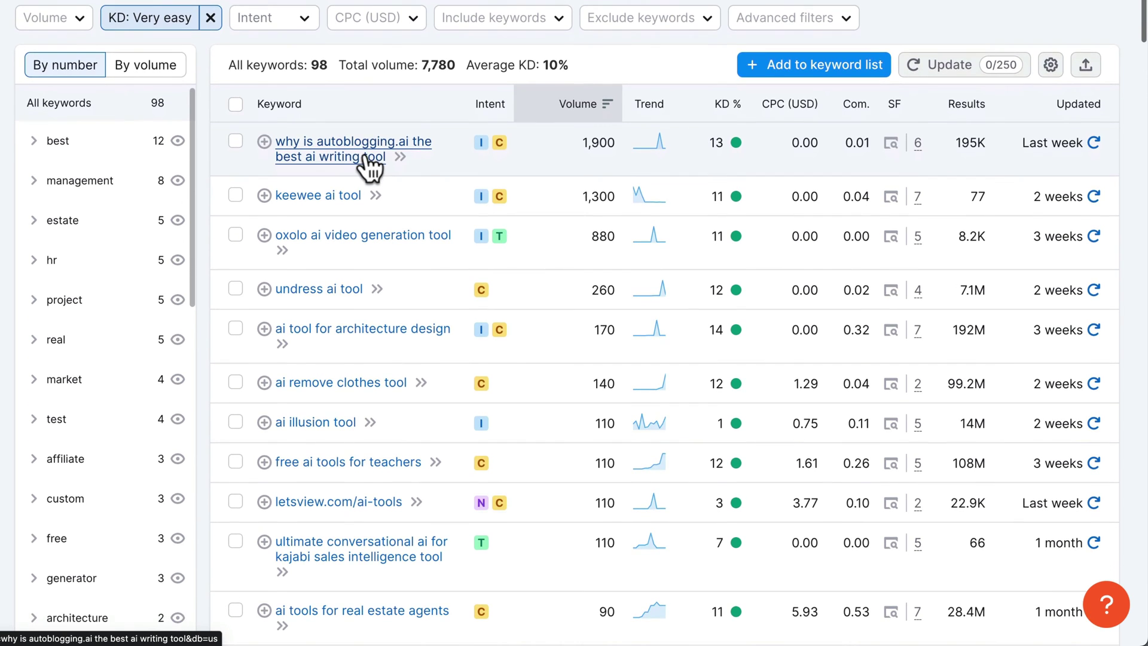
scroll(400, 159, down, 1)
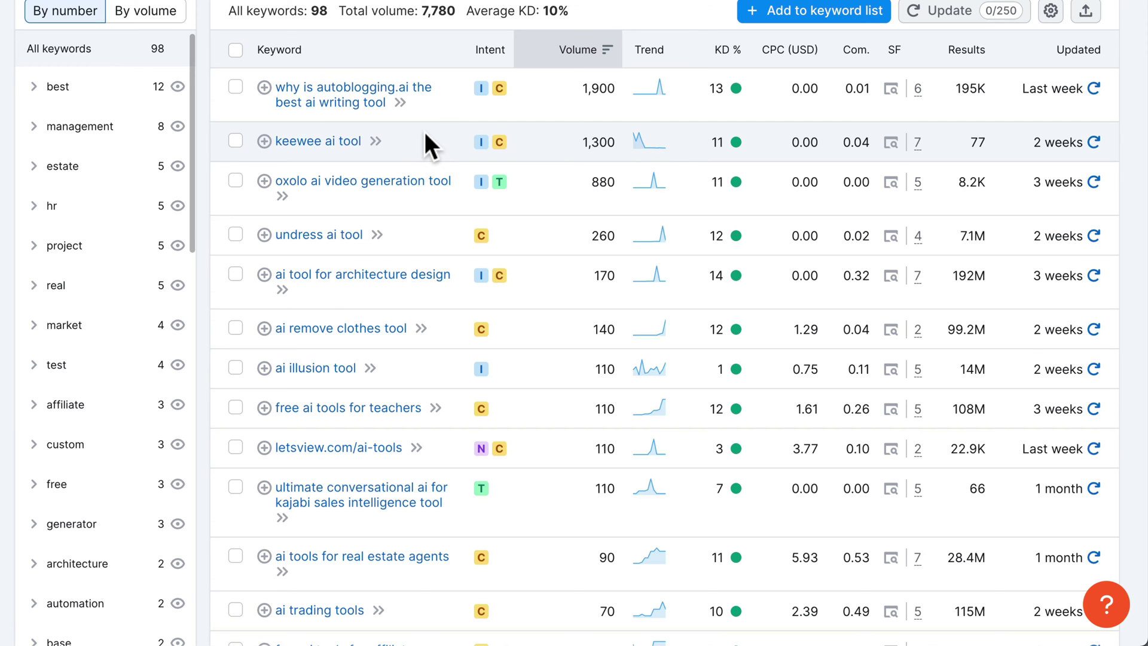
scroll(419, 144, down, 1)
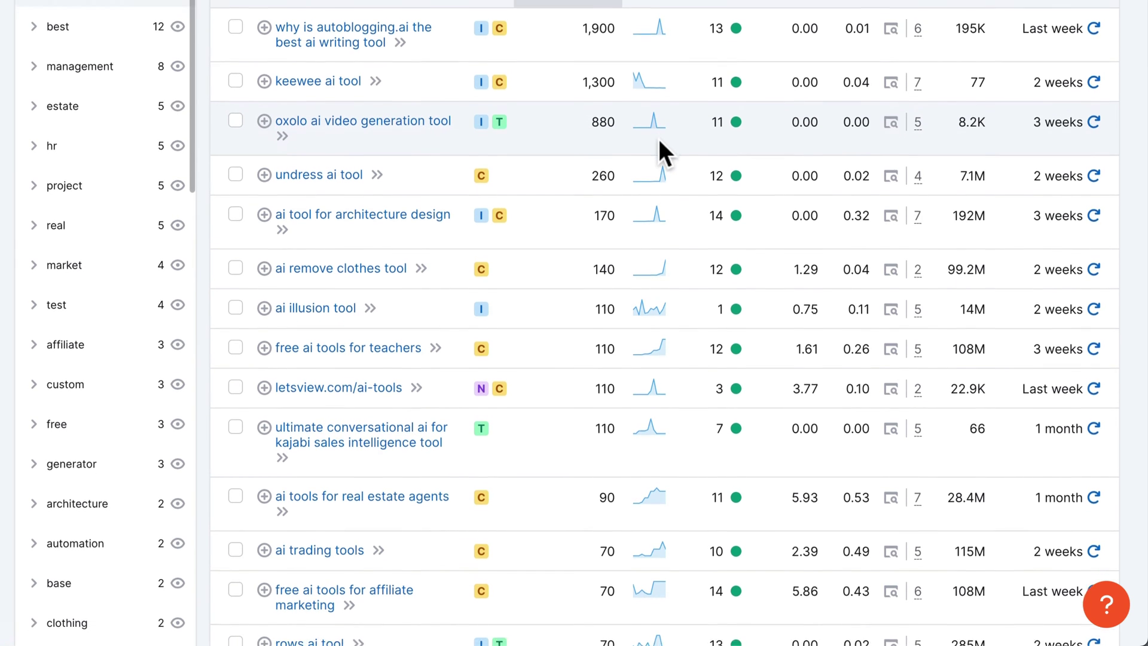
scroll(659, 138, down, 2)
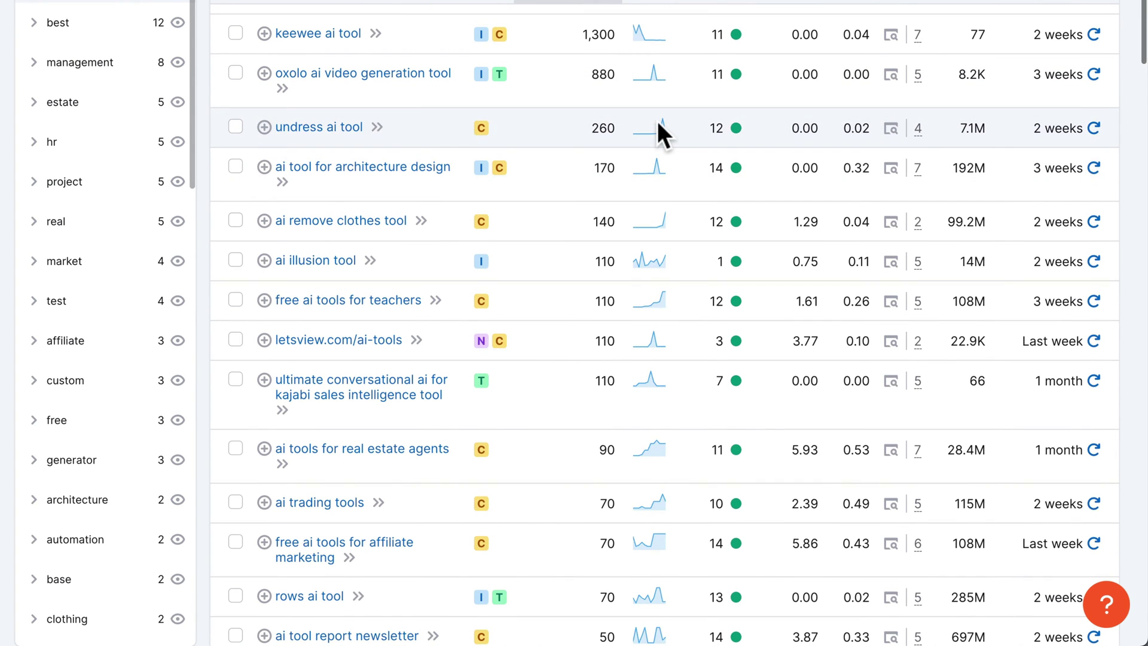
scroll(651, 144, up, 2)
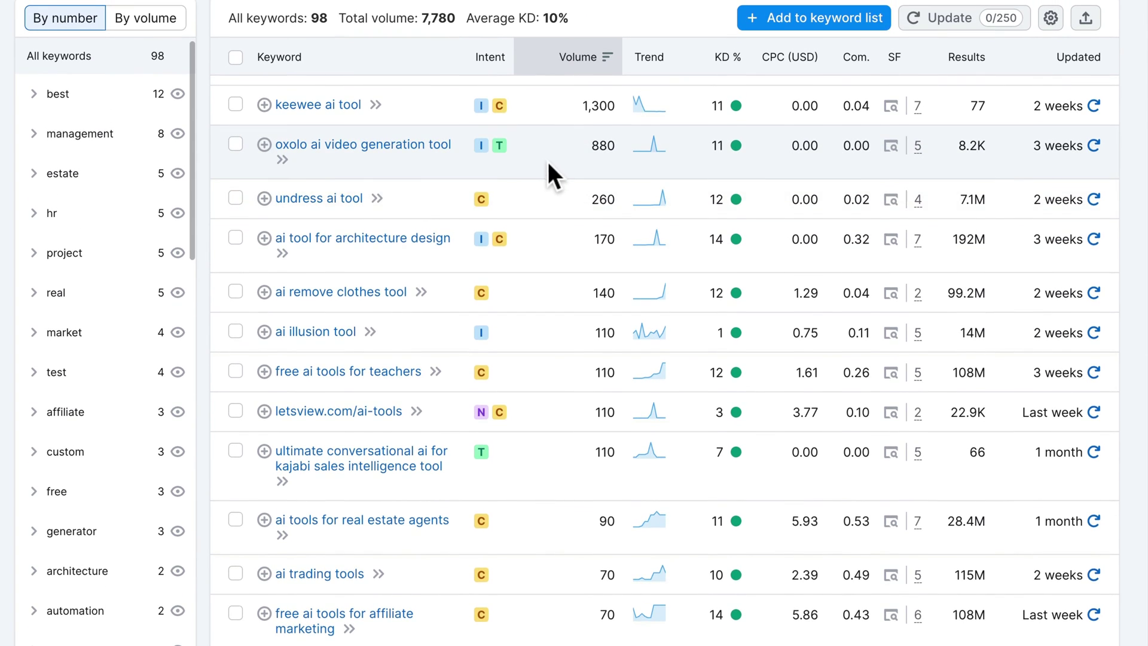
scroll(547, 168, down, 3)
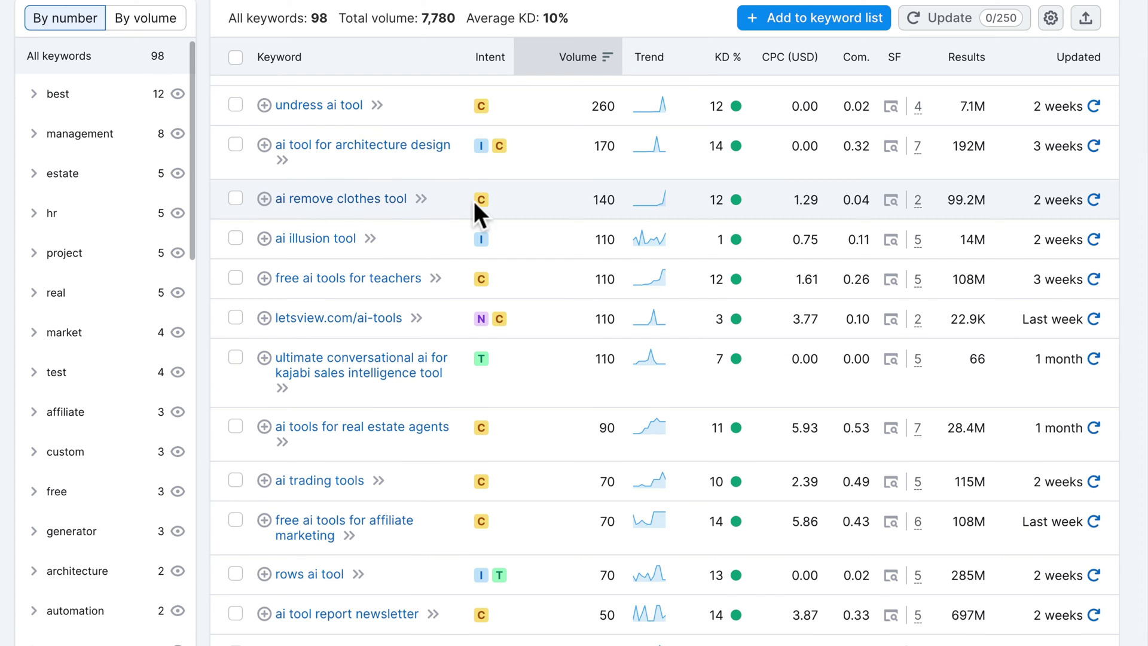
Step: Add the keyword "ai remove clothes tool" to a new keyword list named "AI Tools"
click(529, 192)
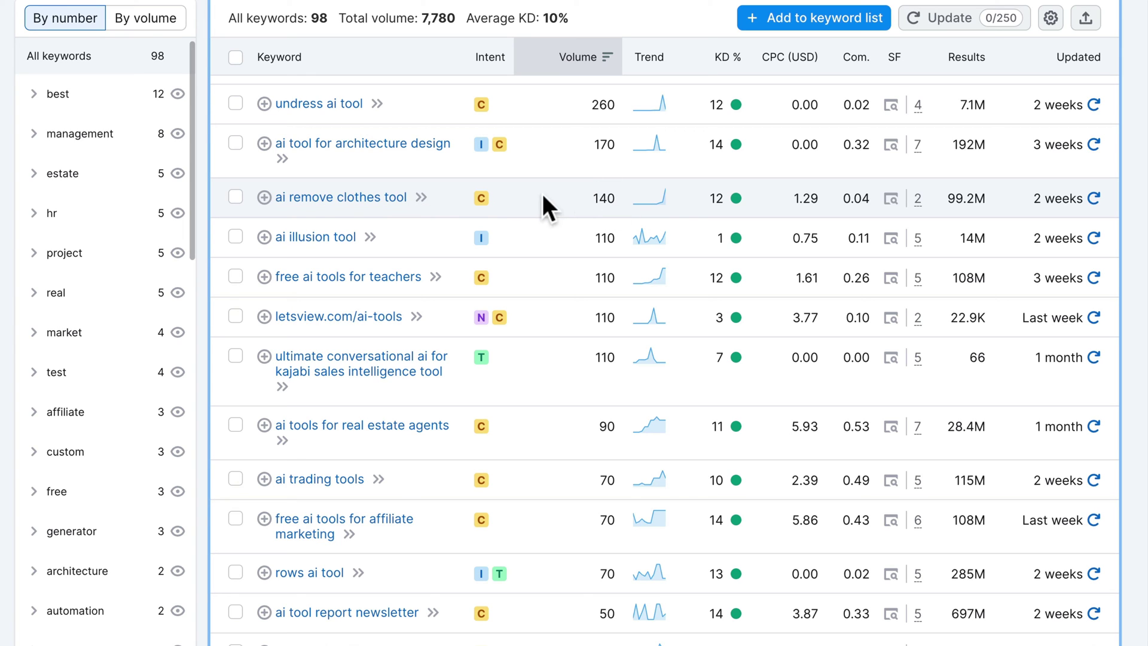
click(263, 198)
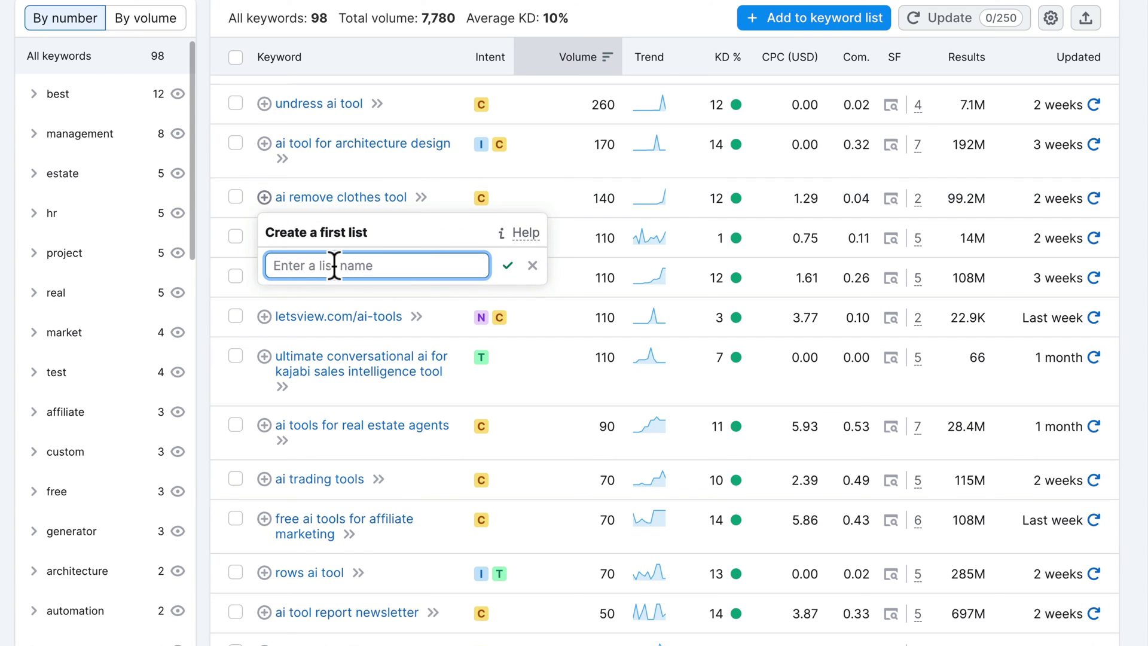
text(AI to)
key(BackSpace)
key(BackSpace)
key(BackSpace)
text(Tools)
click(508, 265)
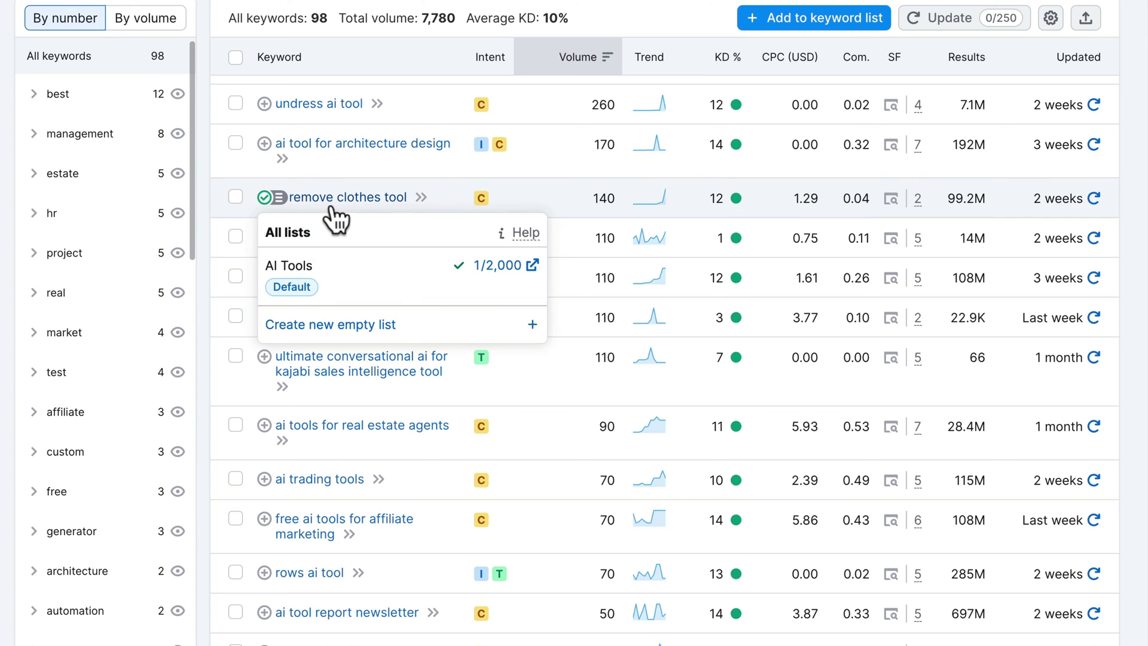
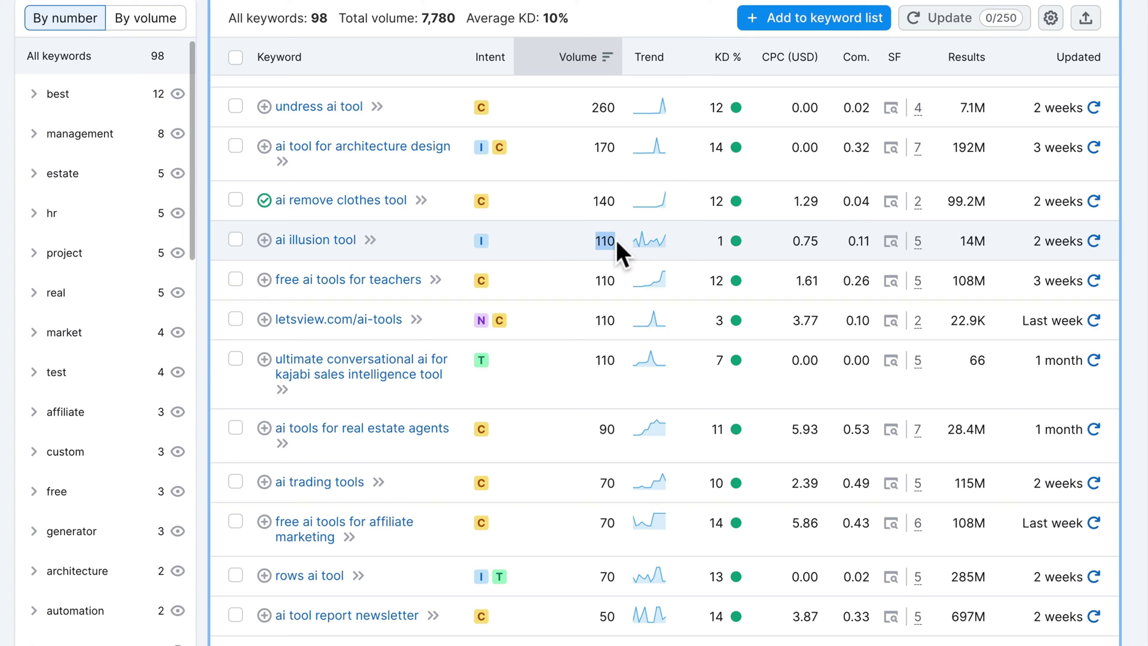
Step: Check the search volume of "ai illusion tool" and add that keyword to the "AI Tools" list
click(572, 239)
click(551, 238)
double_click(602, 241)
click(575, 238)
click(264, 240)
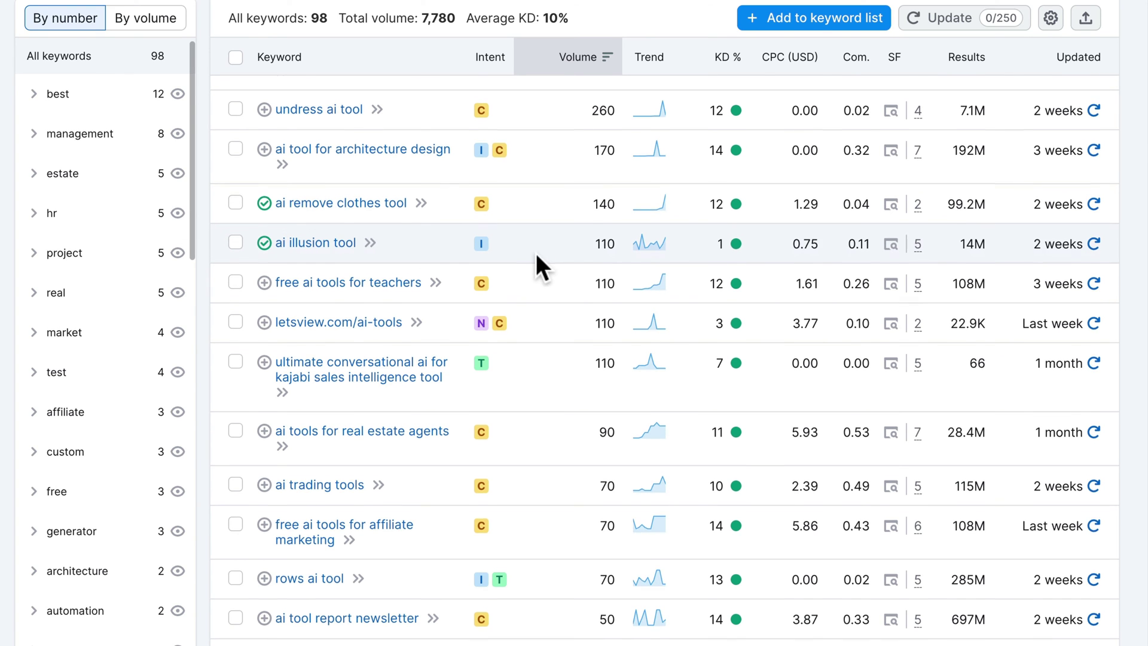
Step: Review the very easy keywords below "ai illusion tool", comparing volume, trend and difficulty down to "ai tool to remove clothes"
scroll(473, 230, down, 2)
scroll(405, 219, down, 1)
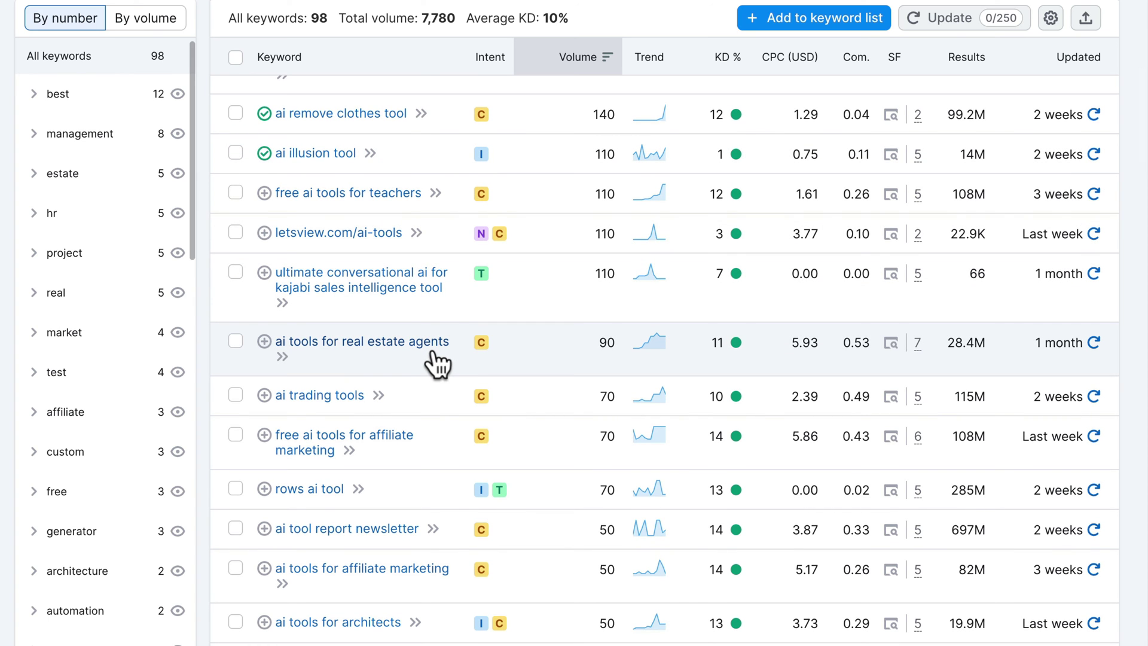
scroll(439, 363, down, 5)
scroll(670, 461, down, 7)
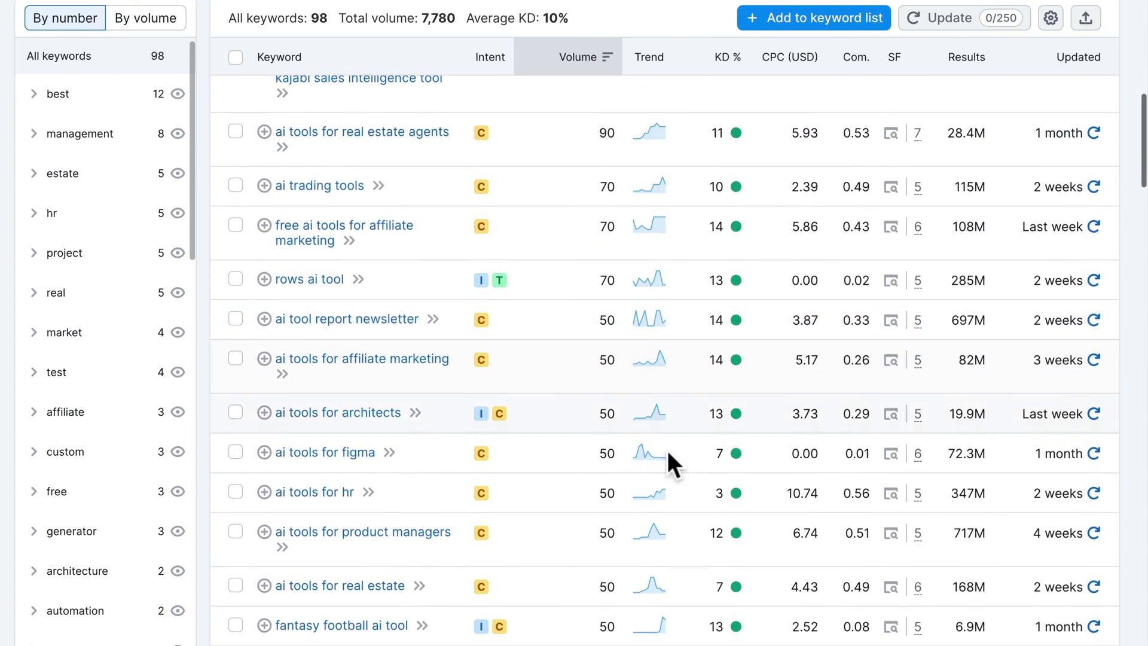
scroll(637, 526, down, 5)
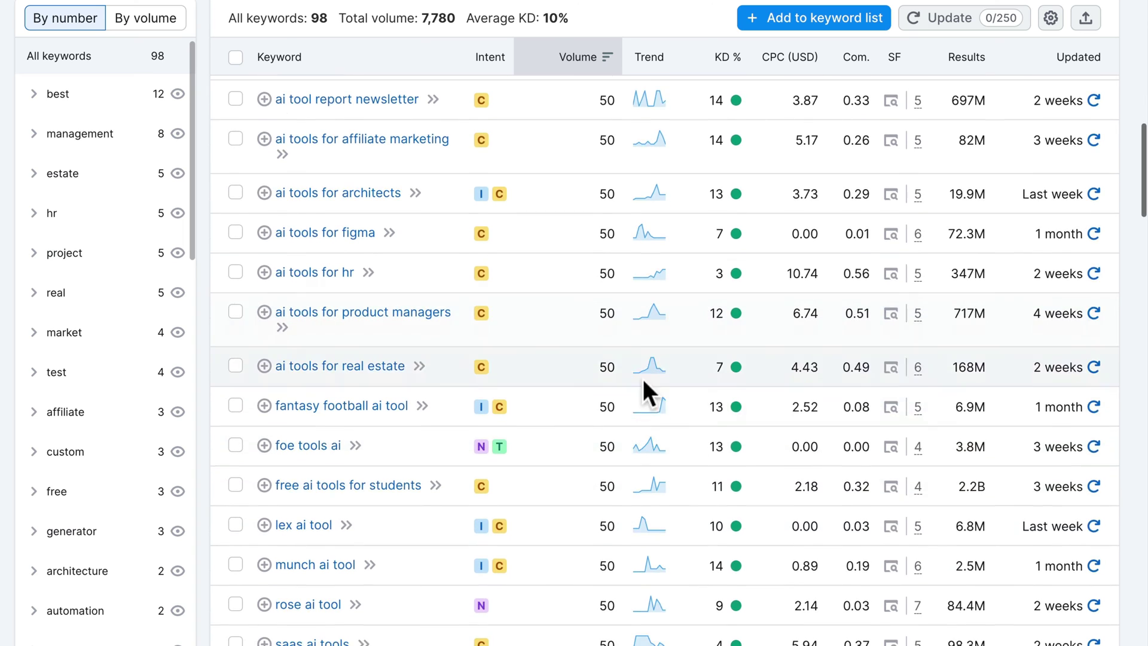
scroll(604, 508, down, 1)
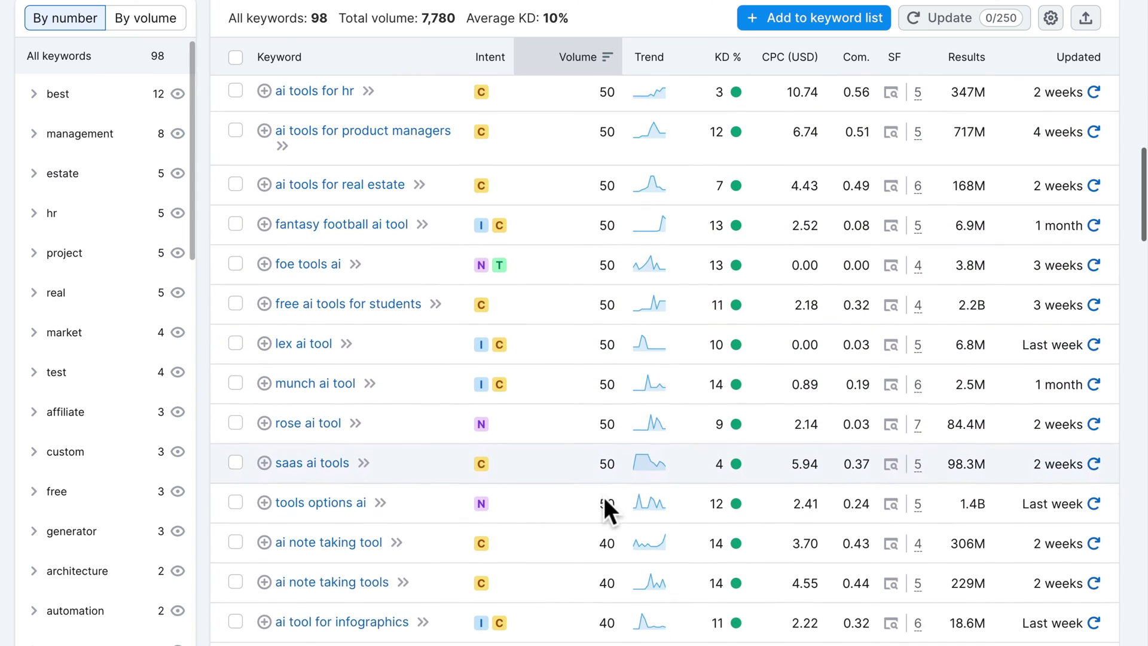
scroll(625, 494, down, 1)
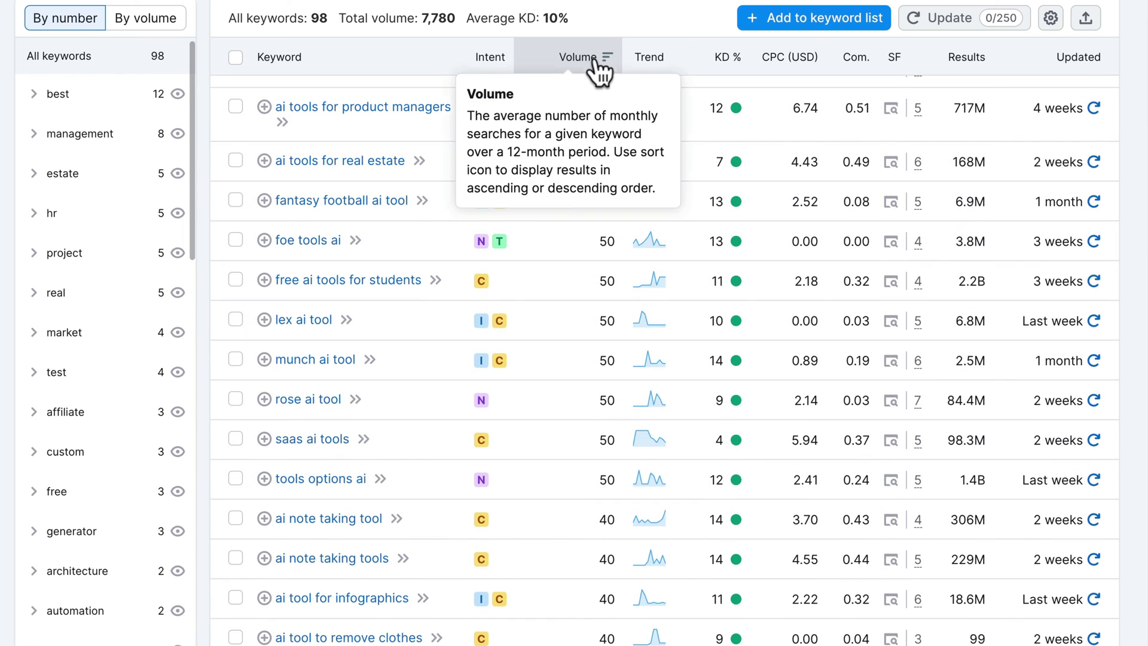
Step: Change the keyword difficulty filter to the "Easy" range of 15–29% and look over the highest-volume keywords
scroll(579, 421, up, 1)
scroll(587, 444, up, 10)
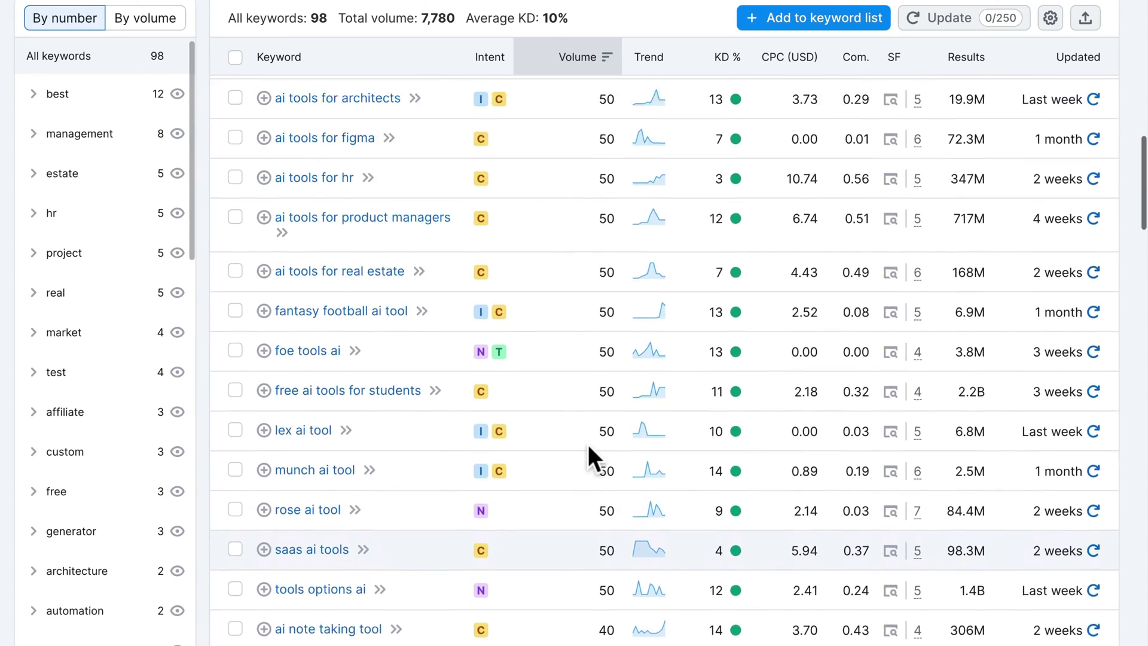
scroll(546, 359, up, 6)
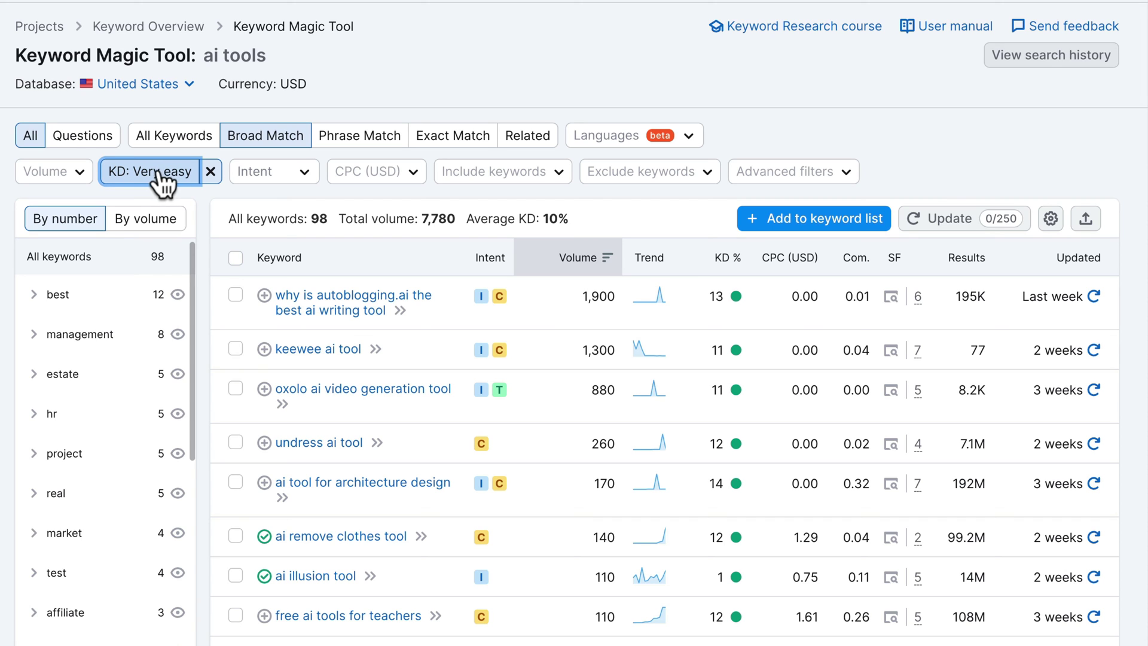
click(160, 174)
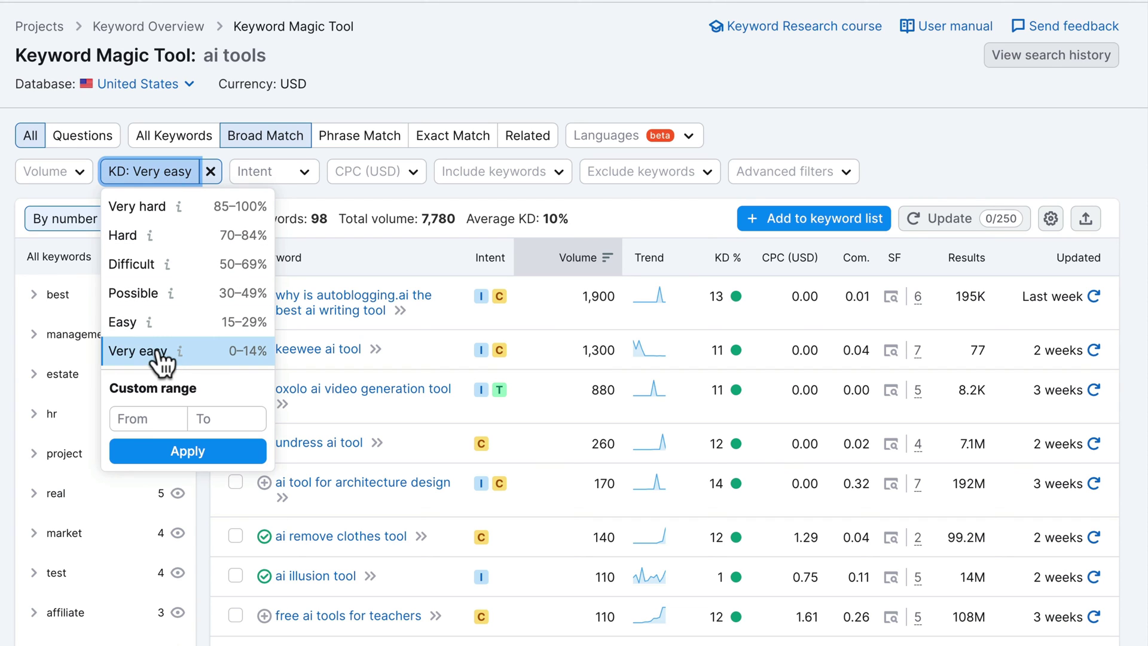
click(163, 323)
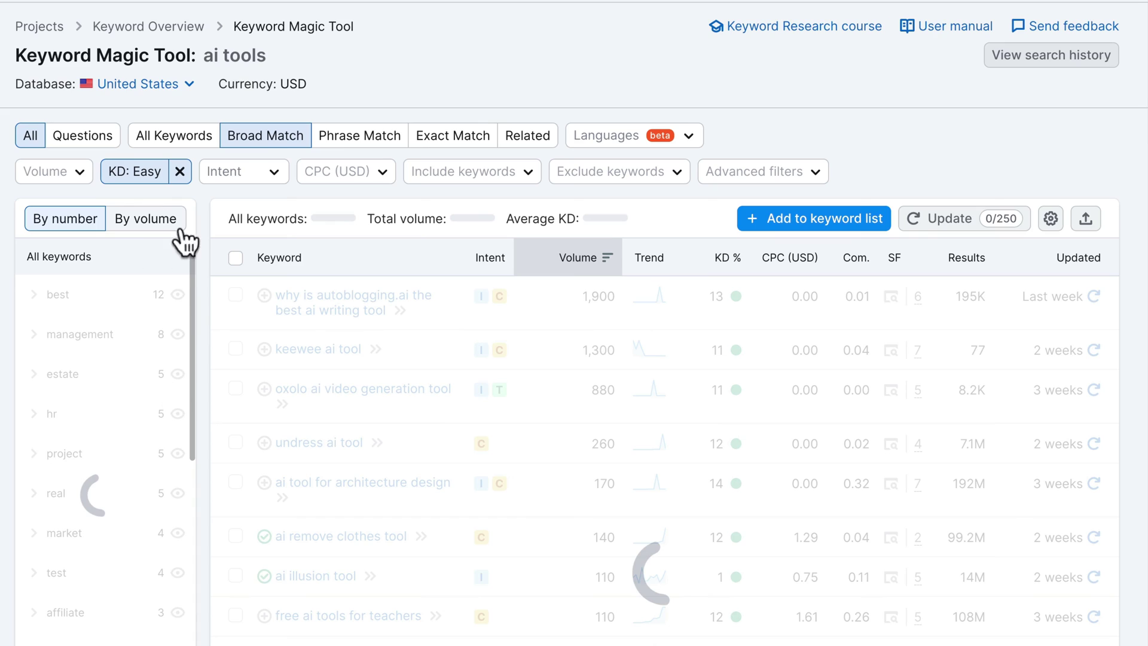
scroll(619, 362, up, 2)
scroll(578, 412, down, 3)
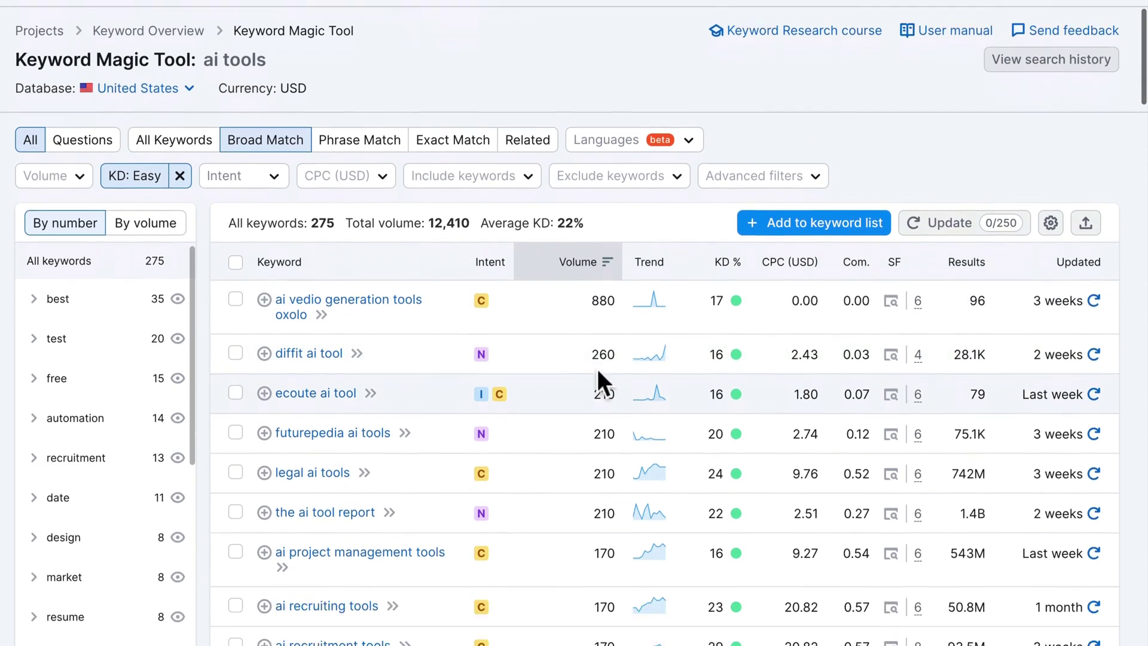
scroll(584, 326, up, 3)
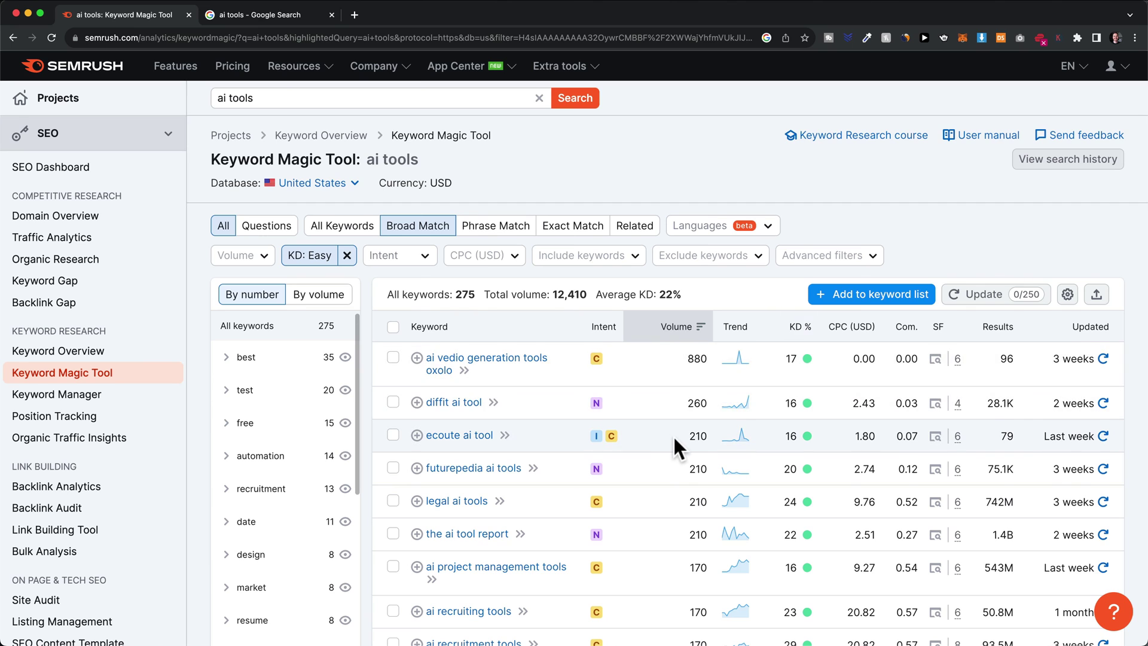
scroll(673, 435, down, 3)
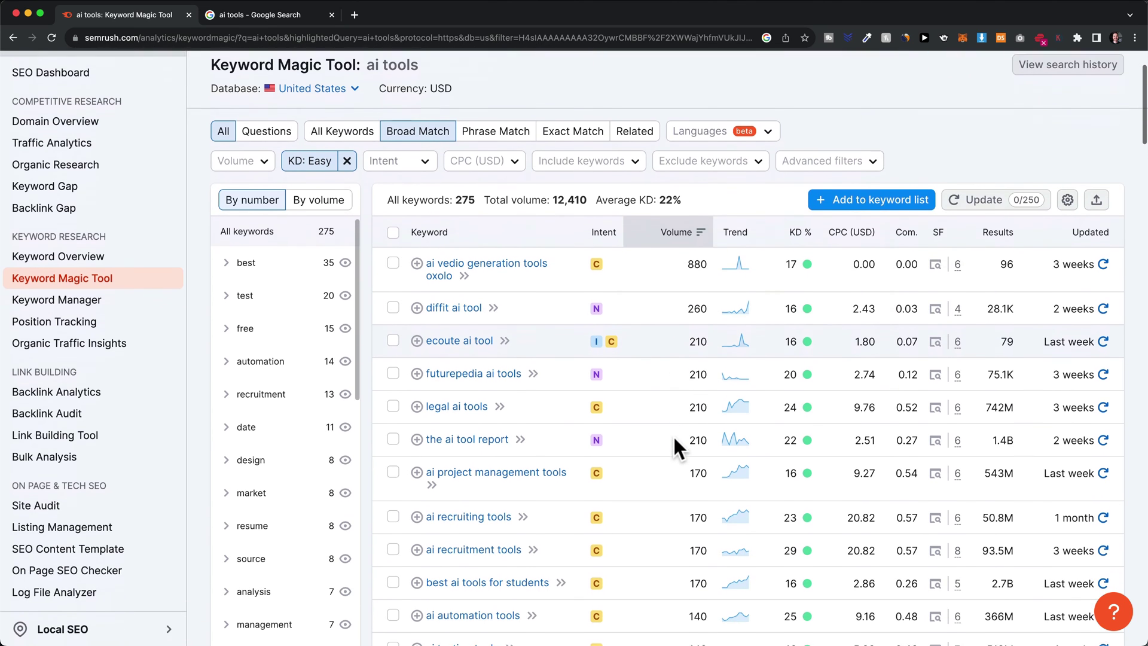
scroll(672, 436, up, 3)
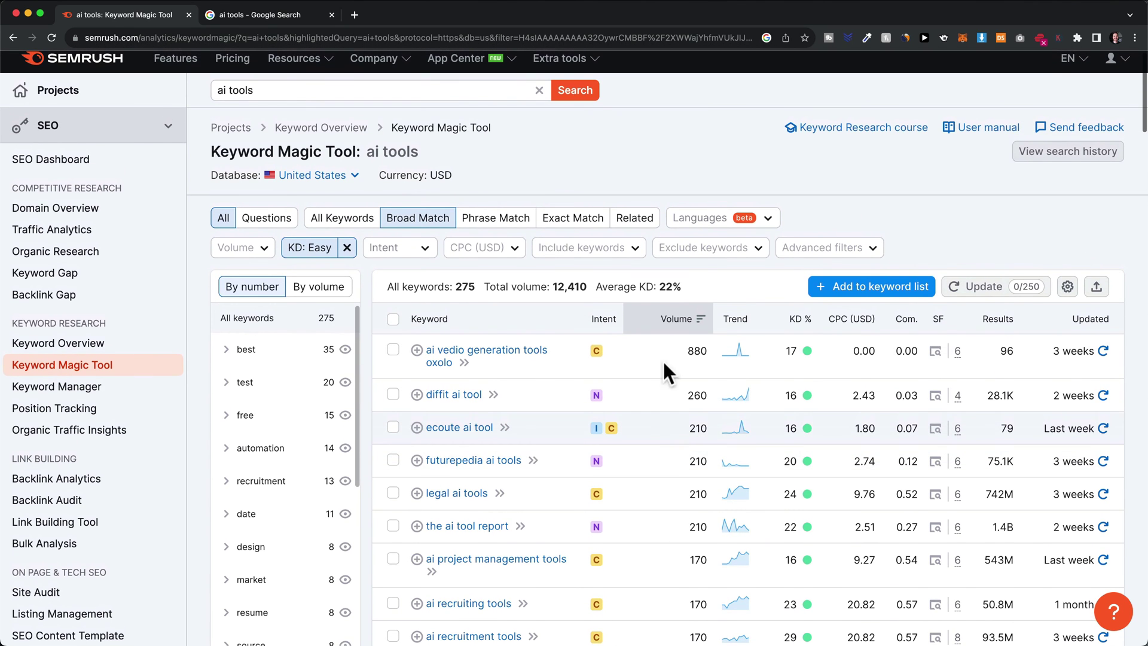
scroll(282, 91, up, 1)
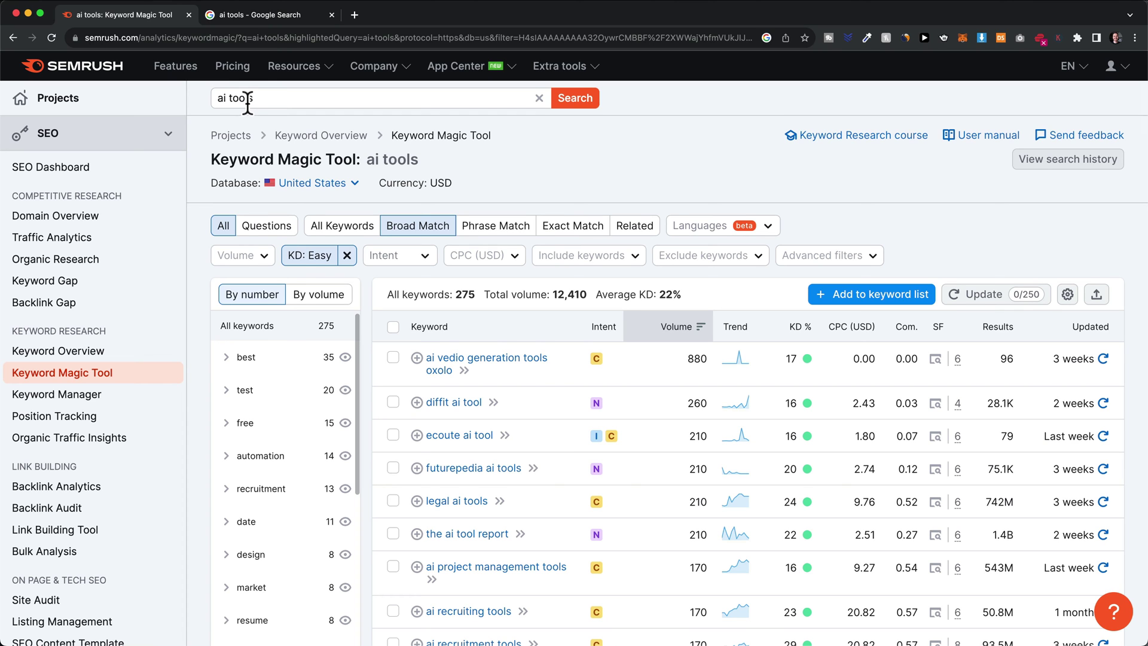
Step: Switch to the Google results for "ai tools" and examine the related searches, especially "ai tools for students"
click(247, 13)
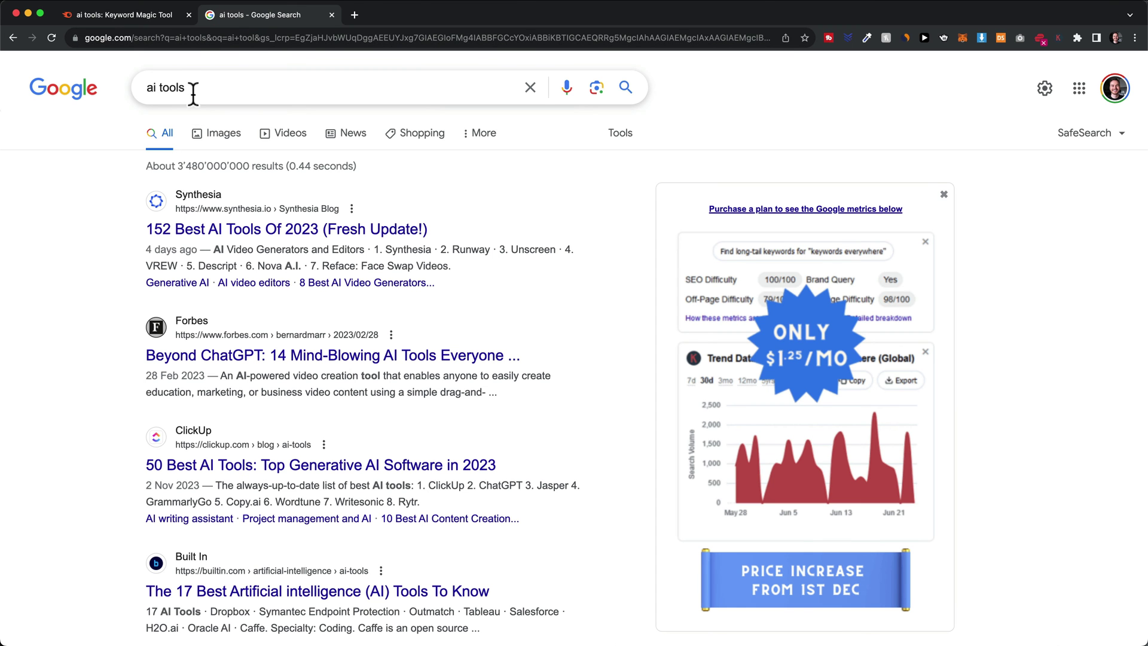
drag(204, 88, 143, 88)
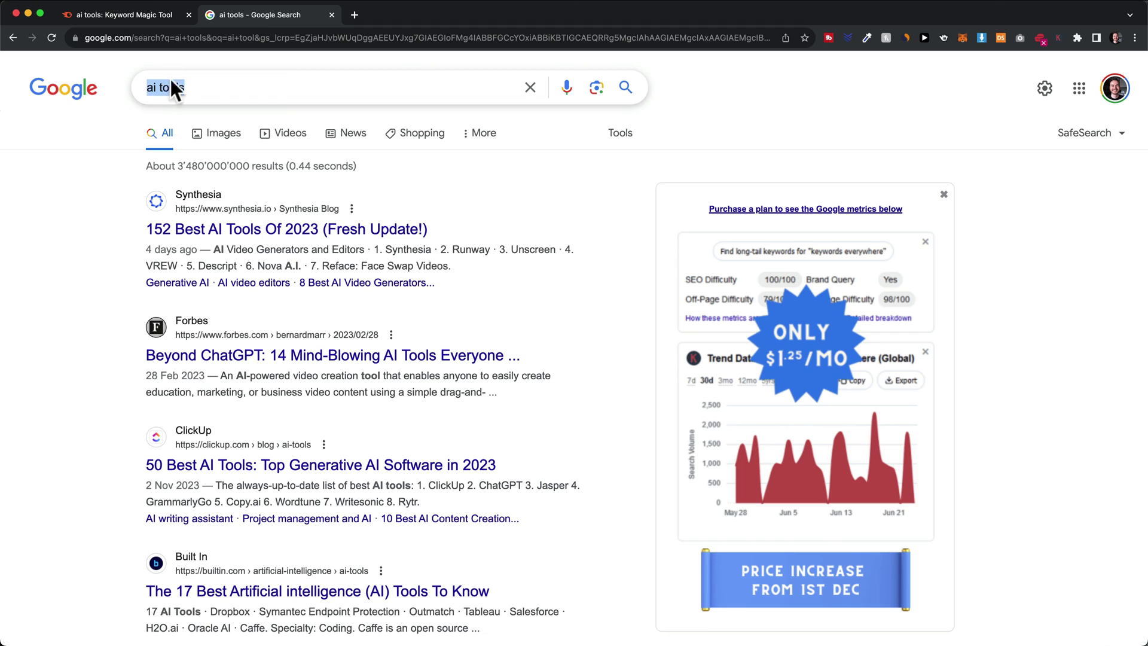
click(113, 202)
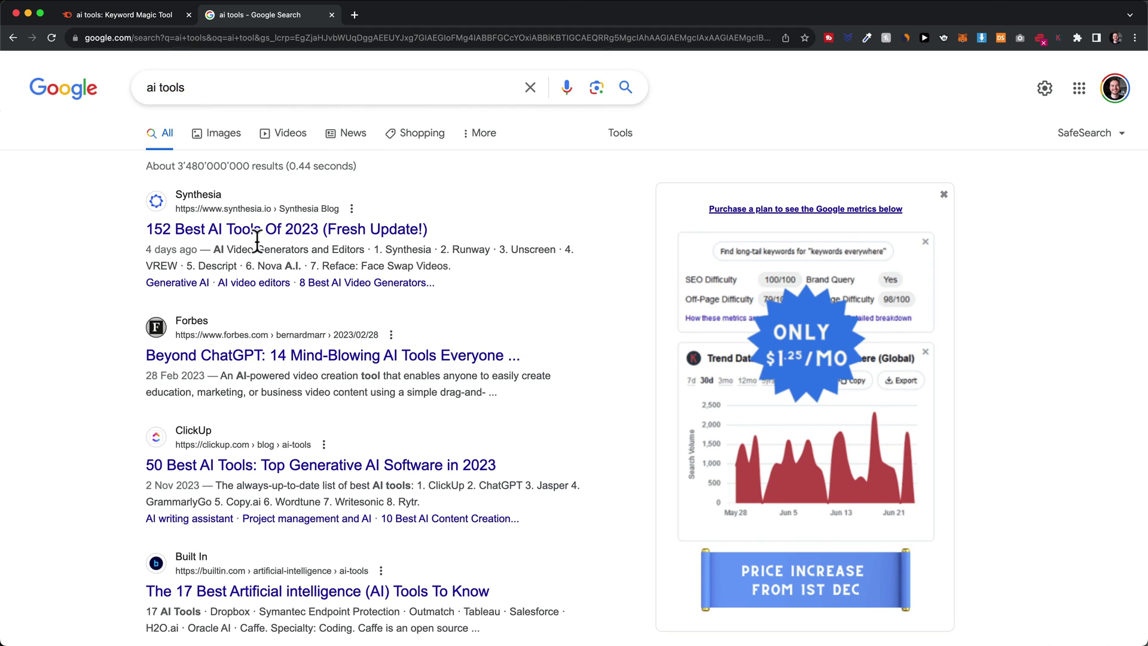
scroll(264, 235, down, 10)
scroll(264, 235, down, 20)
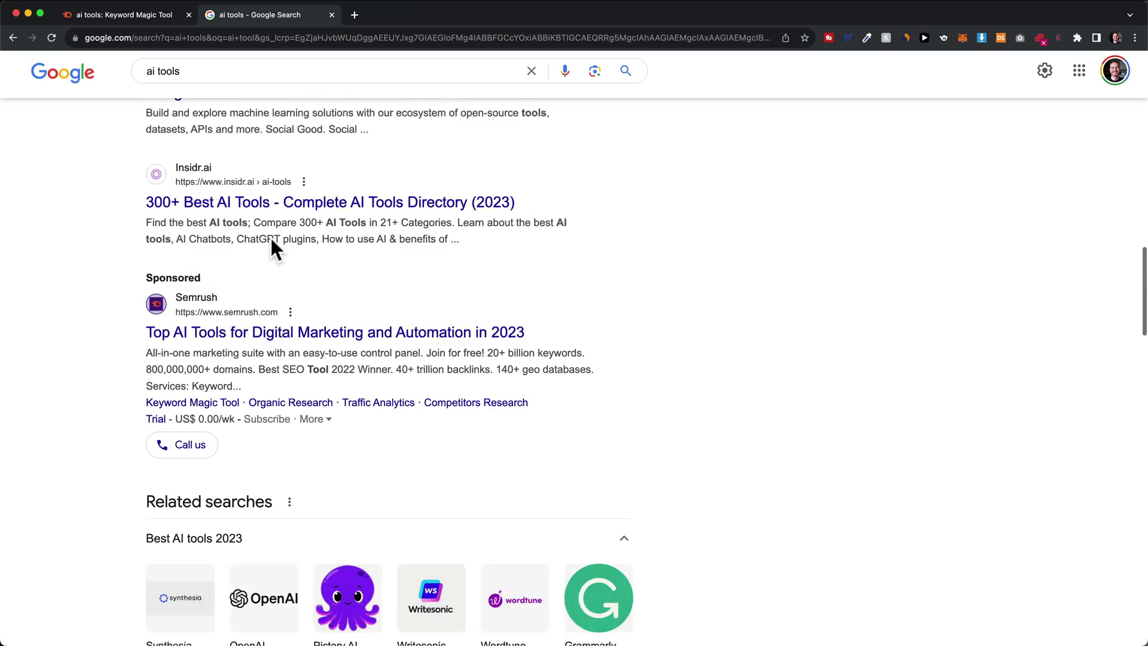
scroll(179, 180, down, 5)
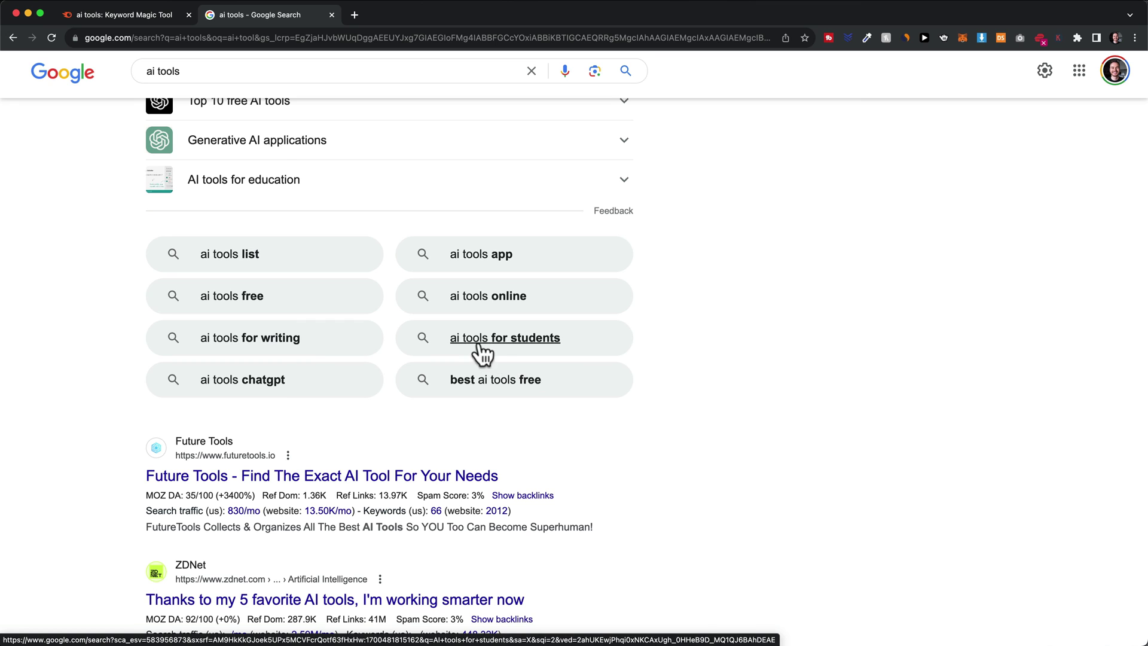
drag(686, 351, 486, 338)
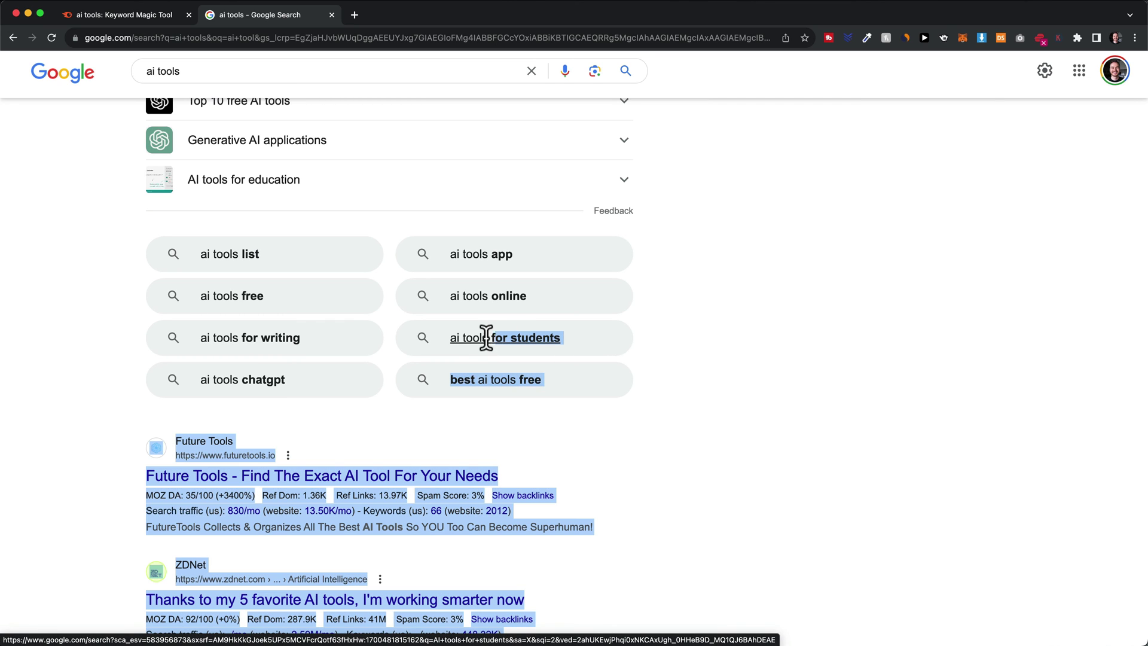
click(736, 344)
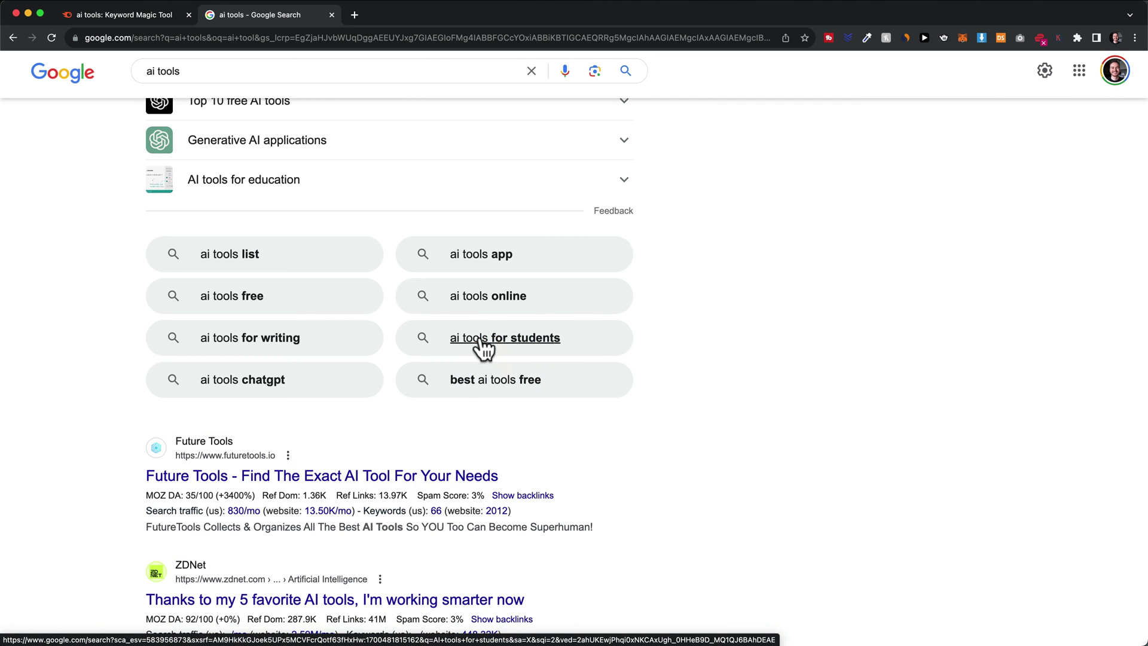
Step: Return to Semrush and search the Keyword Magic Tool for "ai tools for students"
click(138, 17)
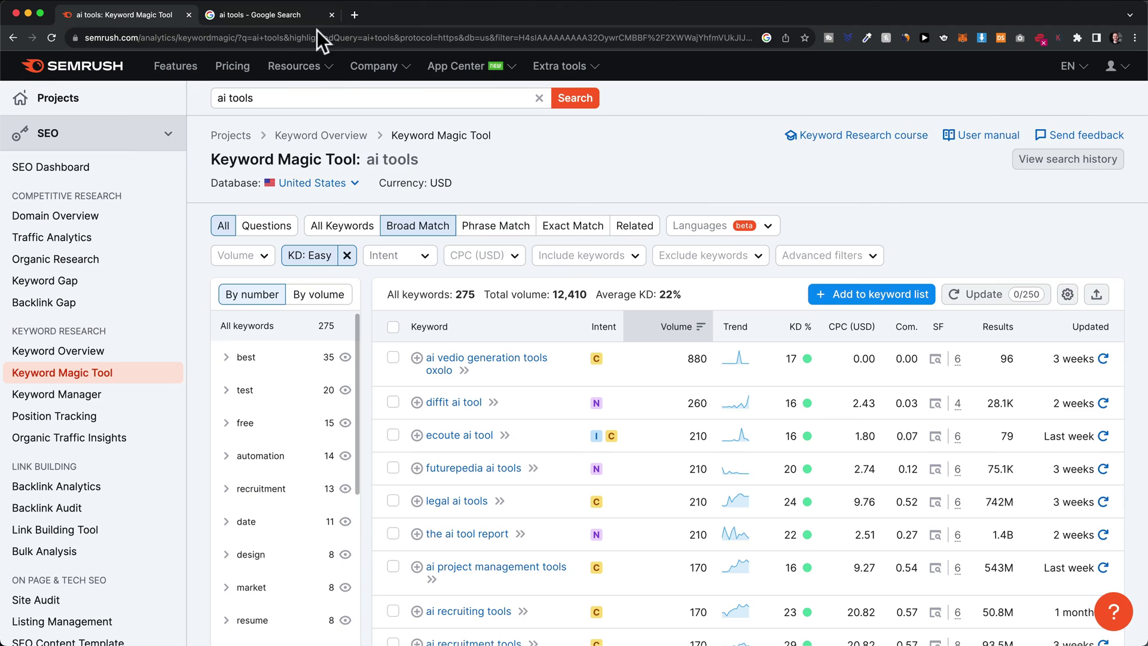
click(302, 98)
text(for s)
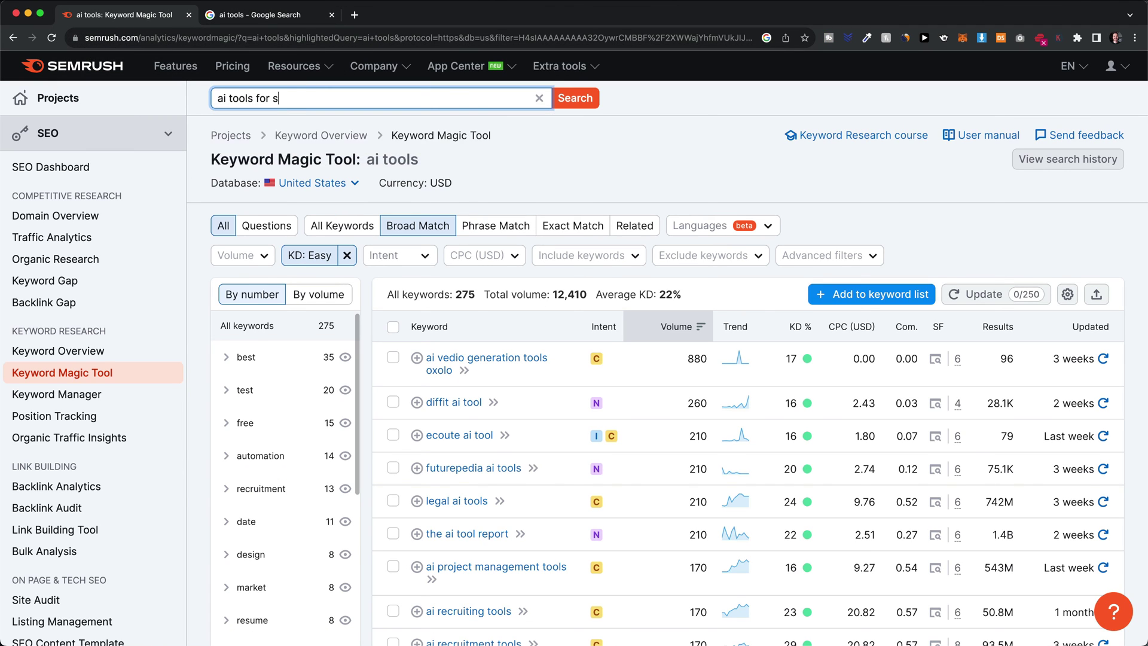
text(tudents)
key(Return)
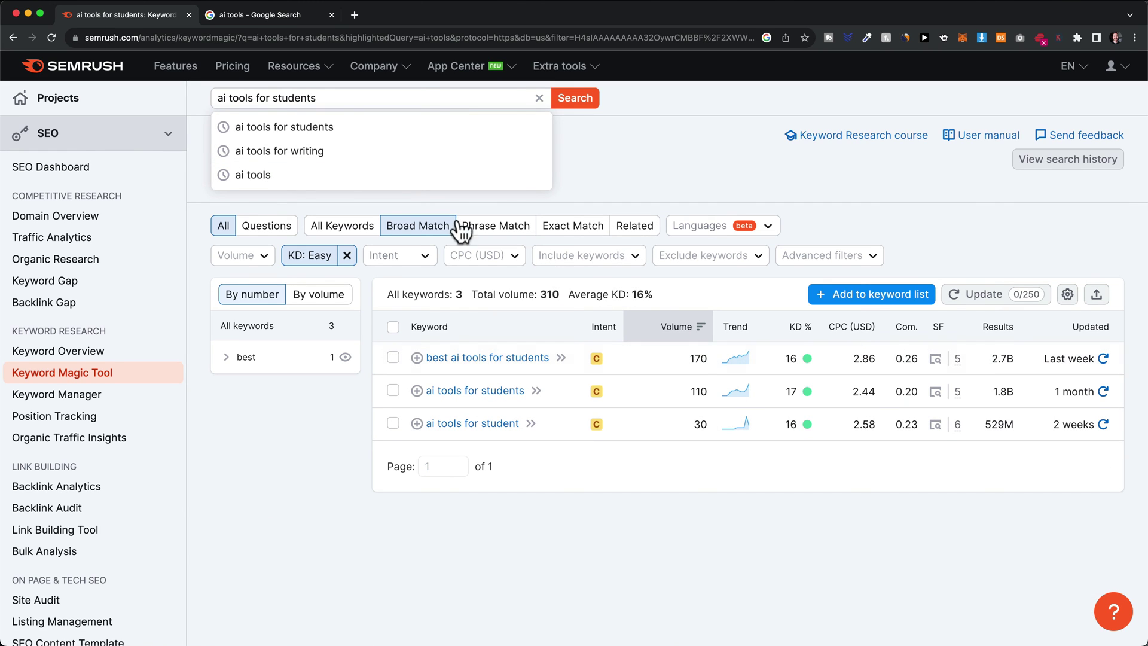
Step: Remove the "Easy" keyword difficulty filter and look over the full list of "ai tools for students" keywords
click(346, 256)
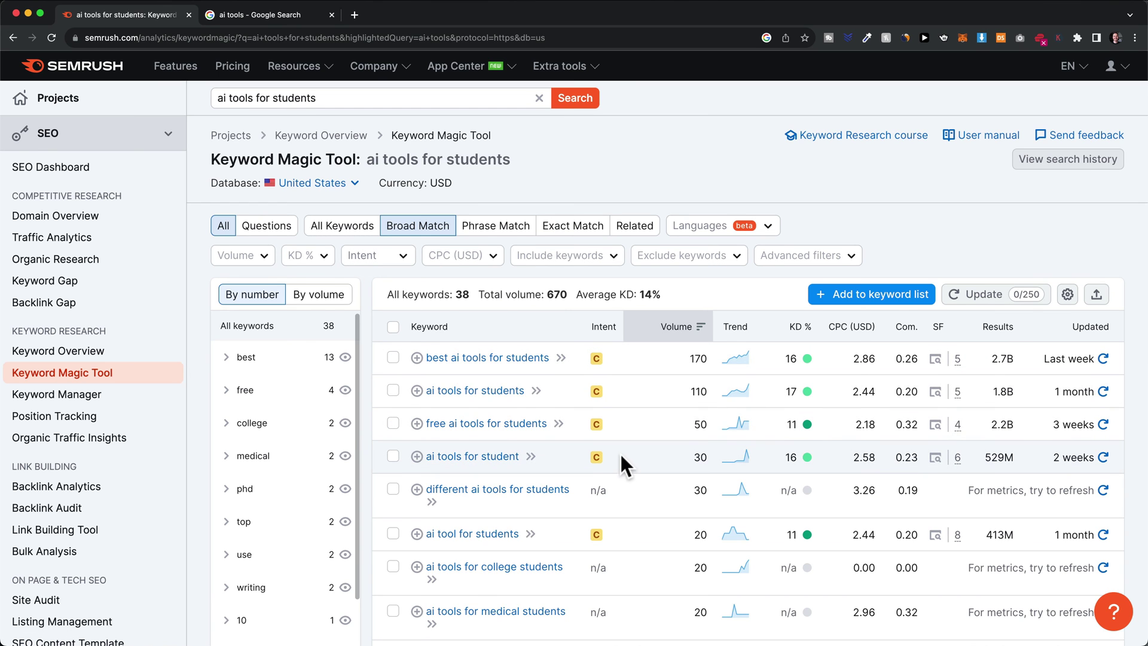
scroll(634, 436, down, 3)
scroll(616, 332, up, 3)
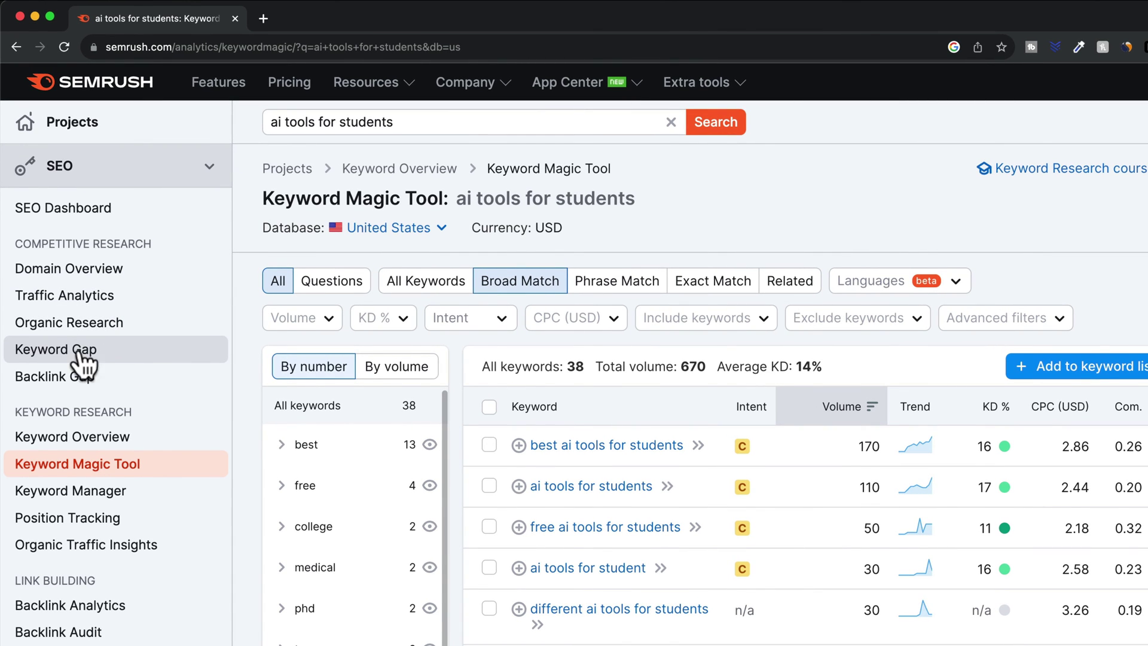
Step: Open the Keyword Gap tool, enter semrush.com as the own domain and check the suggested competitor domains
click(90, 357)
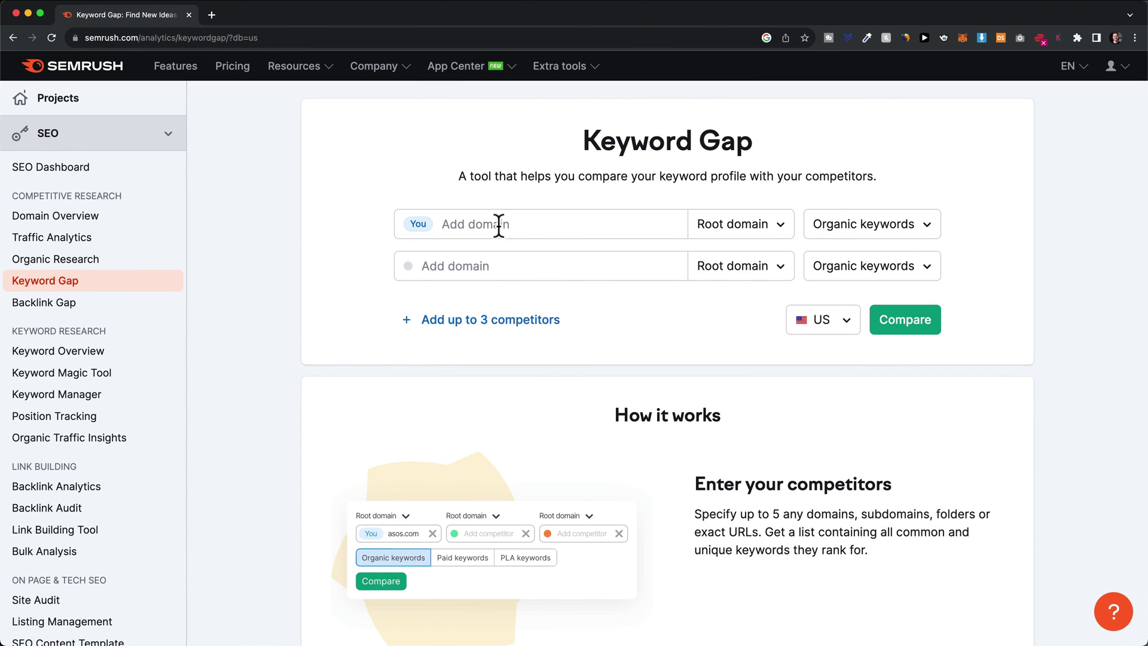
click(499, 225)
text(semrush.com)
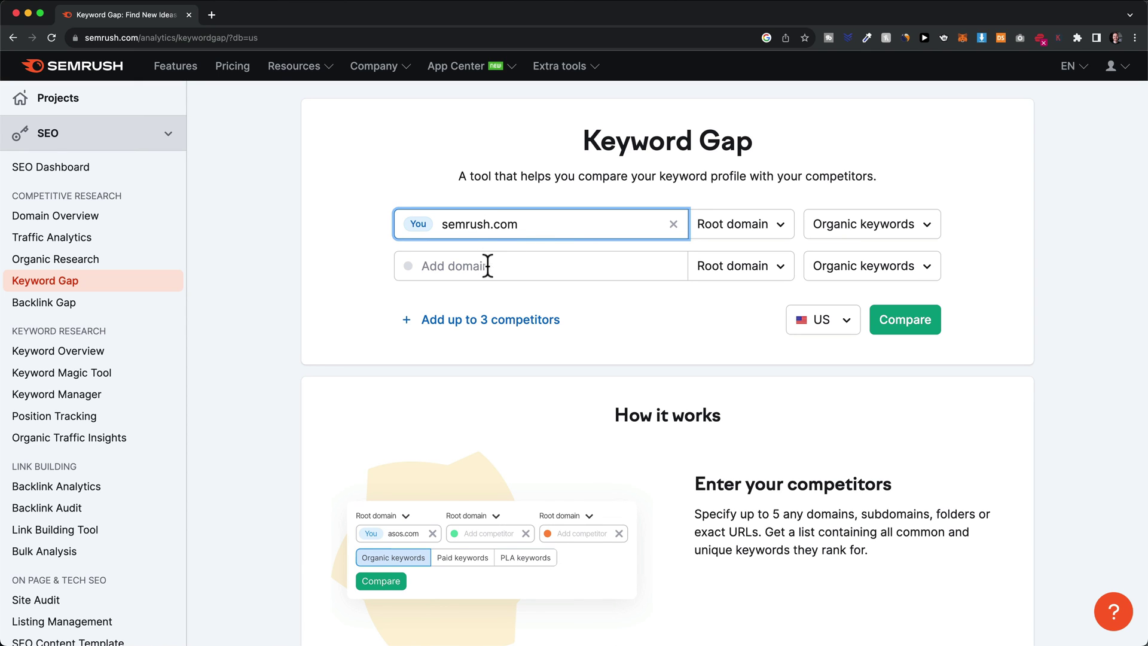
click(515, 265)
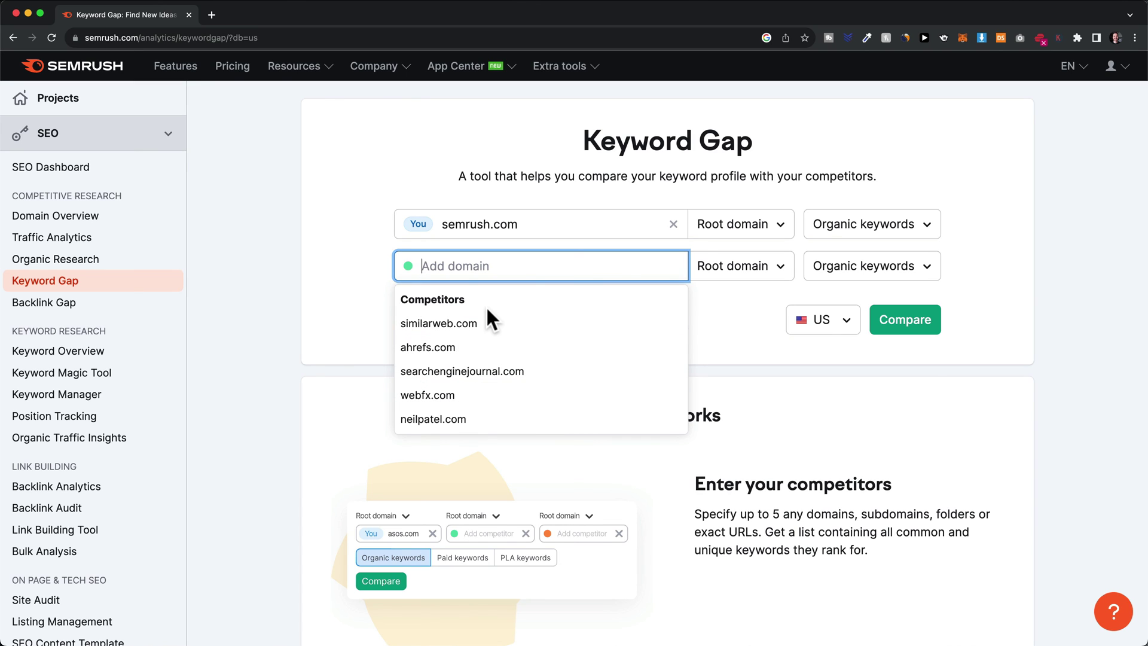
click(367, 263)
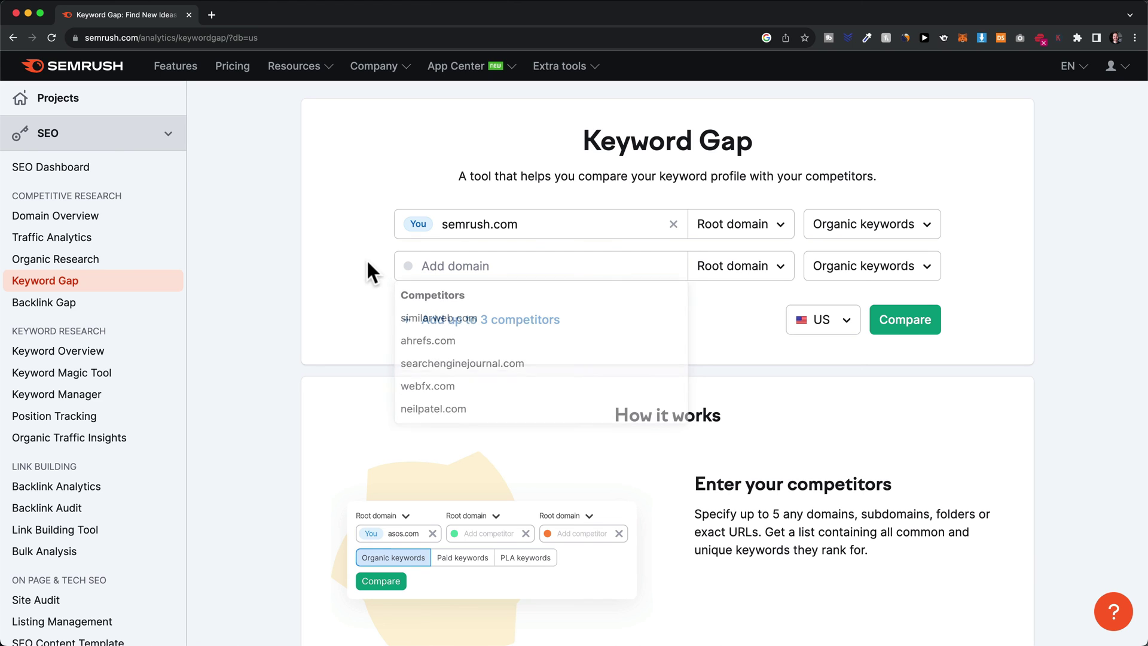
Step: Open Organic Research in a new browser tab and run a US search for the domain semrush.com
right_click(91, 258)
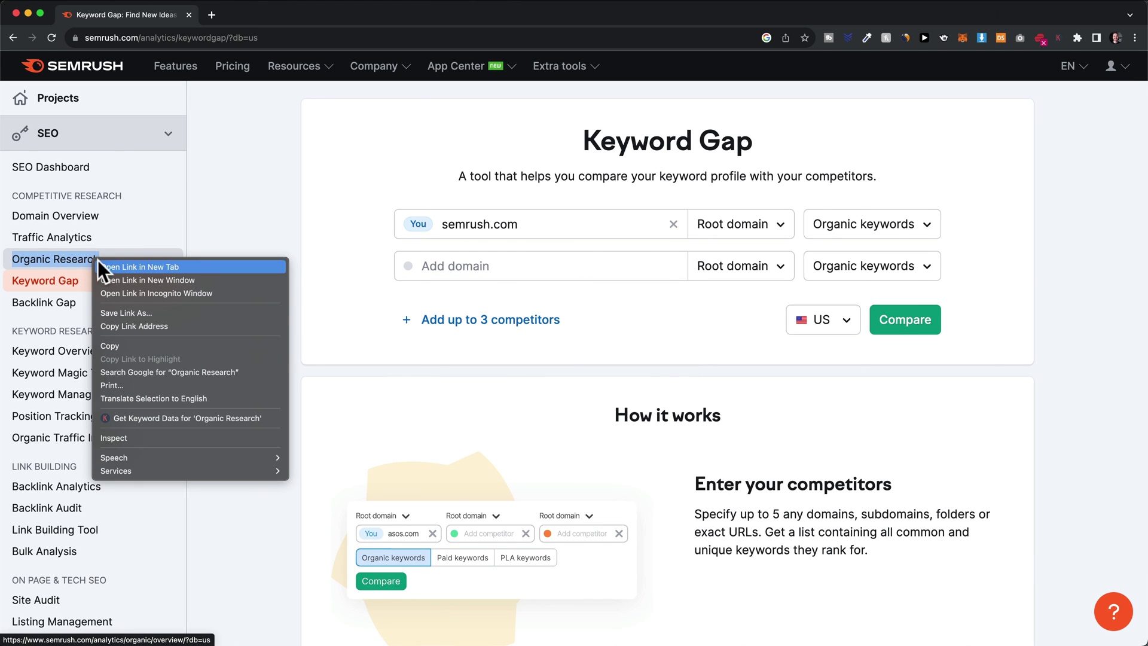
click(114, 267)
click(275, 16)
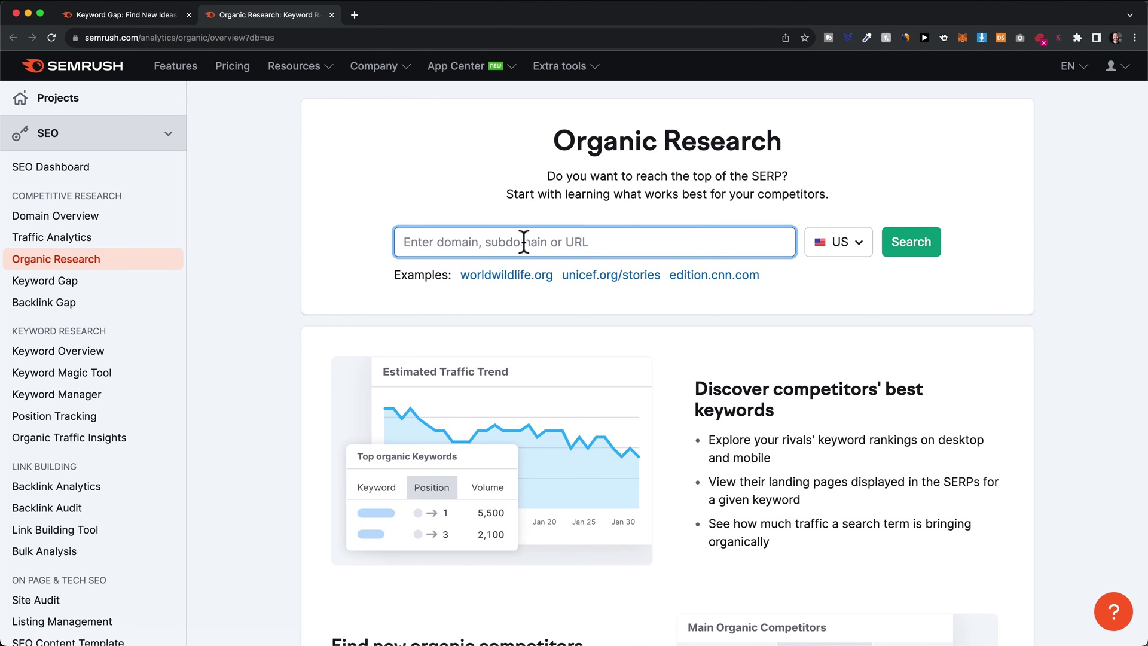
text(semrush.com)
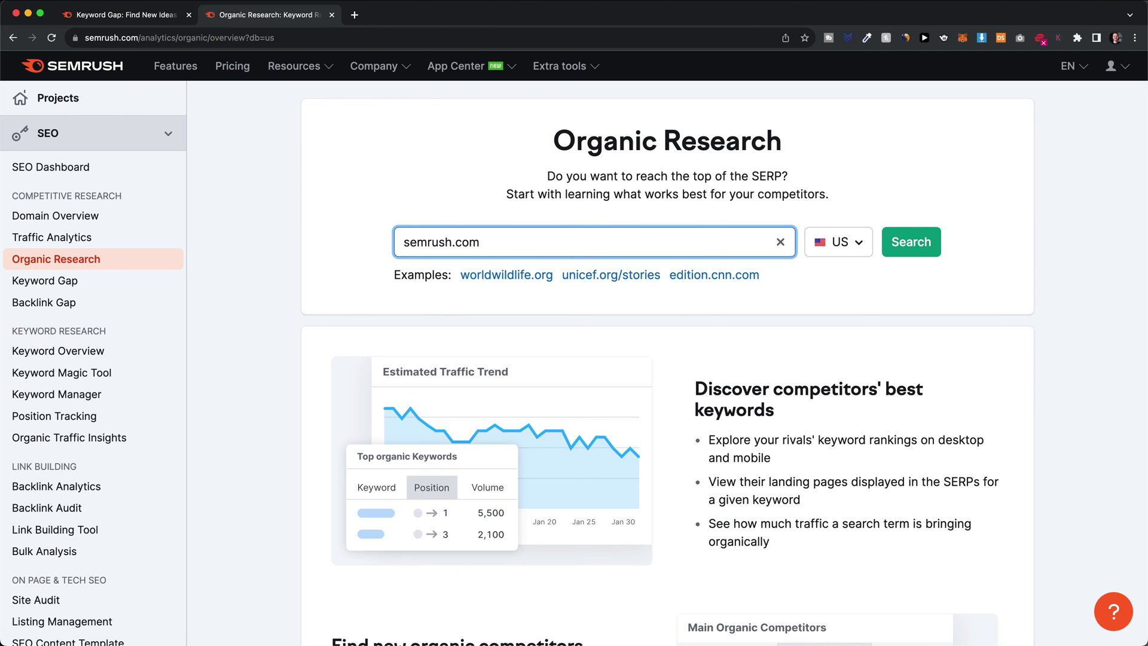
click(914, 244)
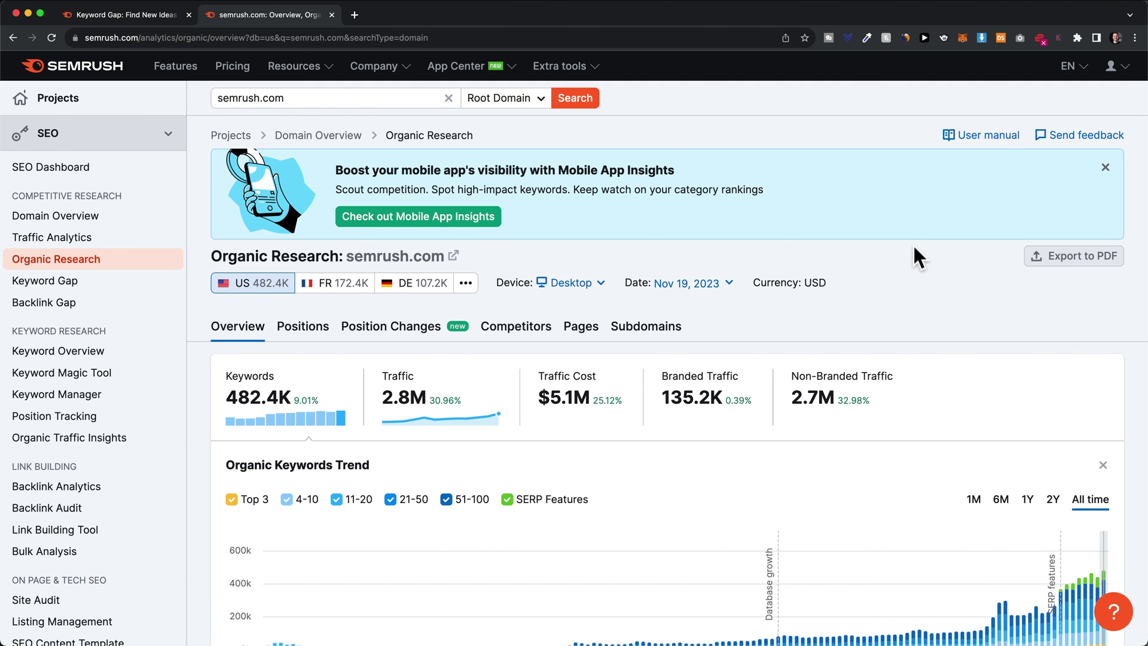
scroll(744, 202, down, 4)
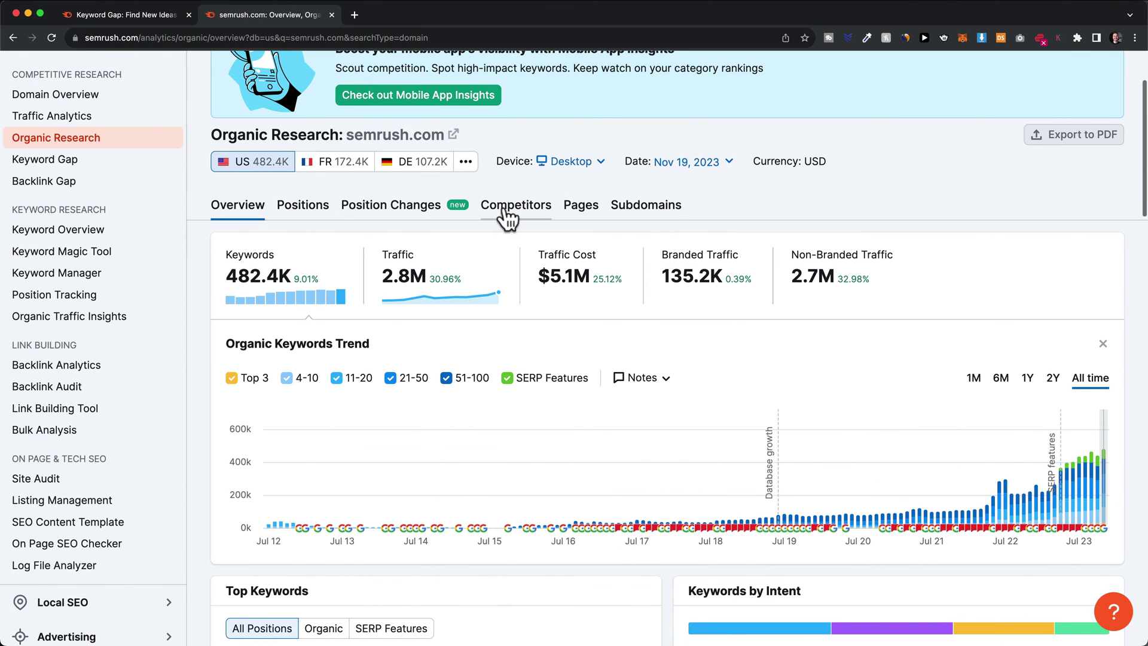
Step: Open the Competitors report for semrush.com and look over the positioning map and the organic competitor domains
click(506, 209)
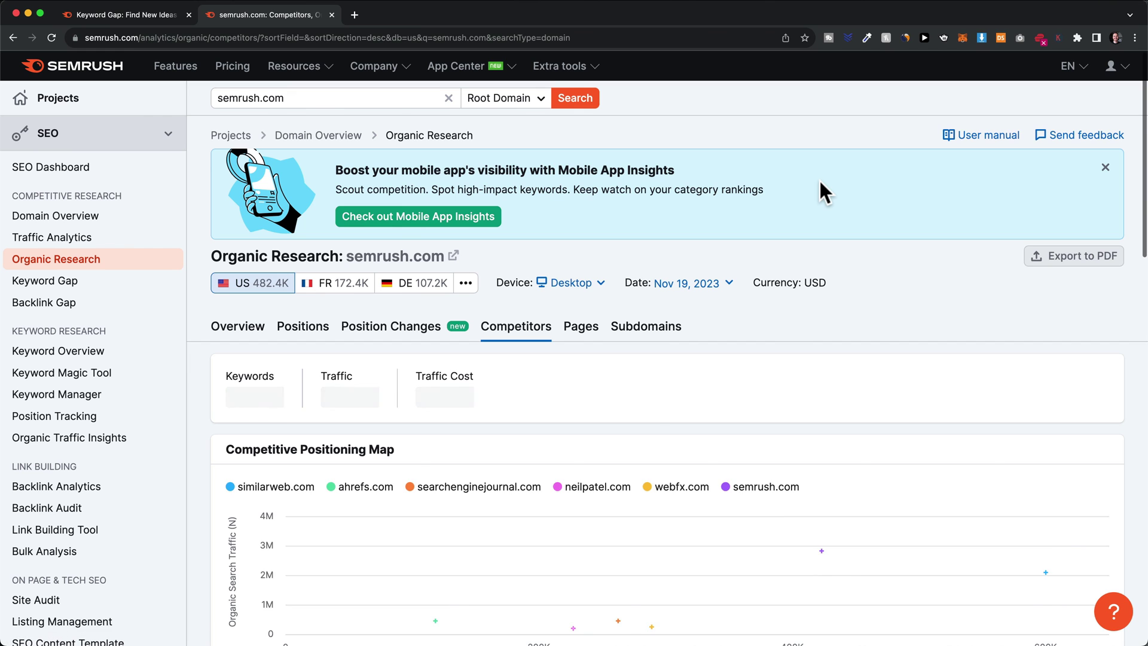
scroll(658, 427, down, 4)
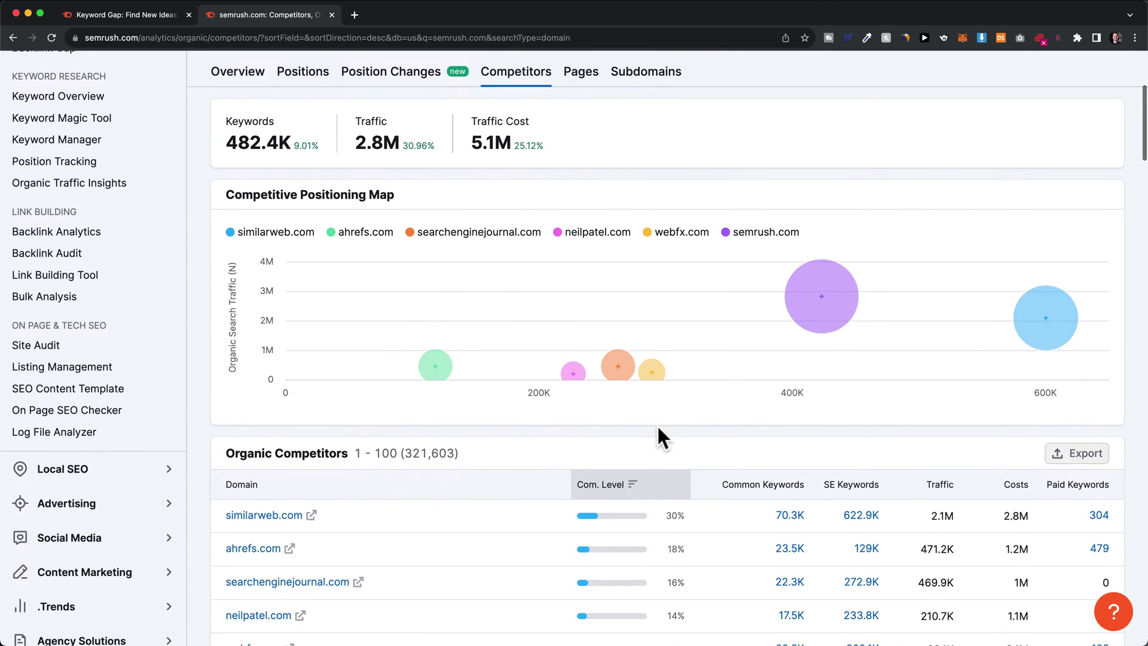
scroll(657, 425, down, 5)
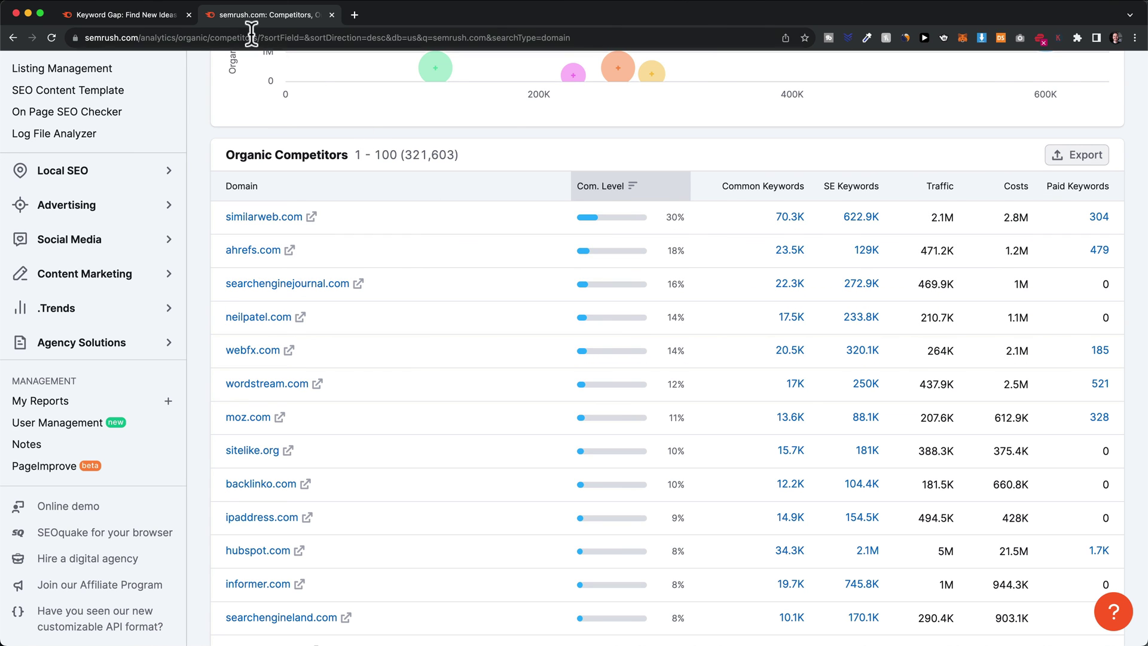
Step: Return to Keyword Gap, add similarweb.com, ahrefs.com, searchenginejournal.com and webfx.com as competitors of semrush.com, and run the comparison
click(171, 17)
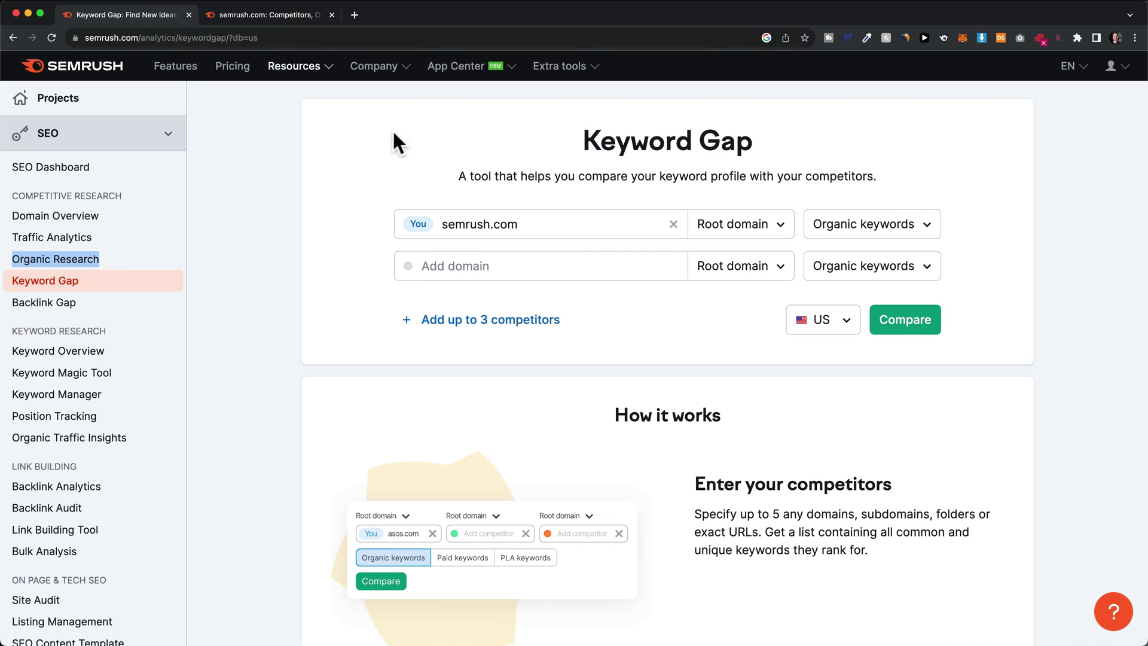
click(474, 264)
click(454, 326)
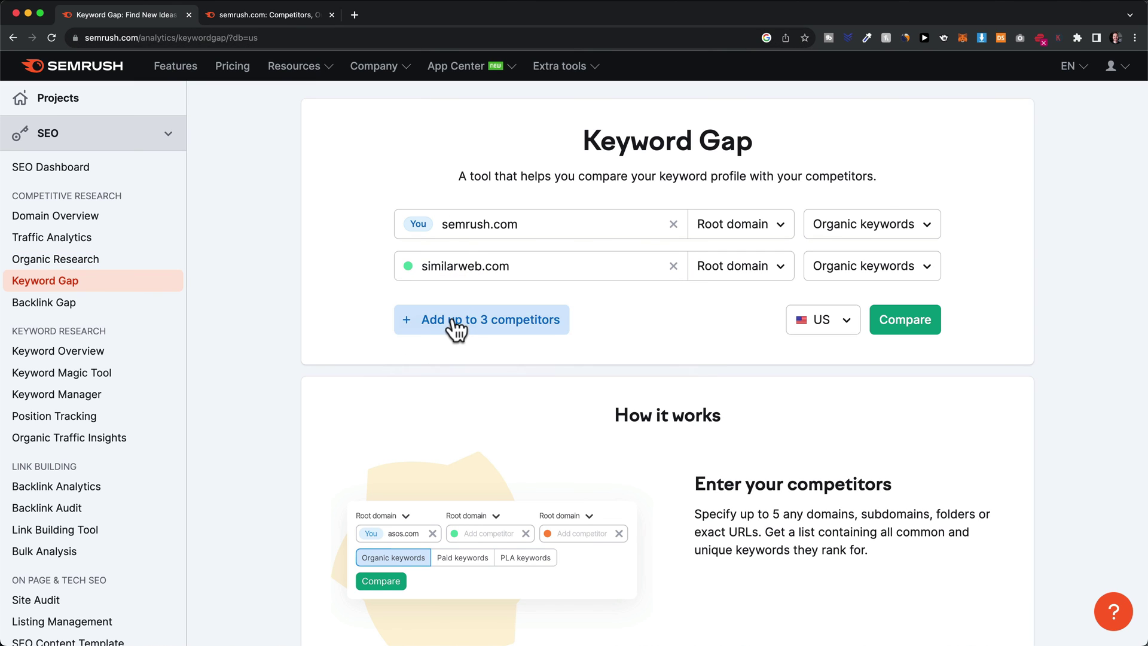
click(482, 323)
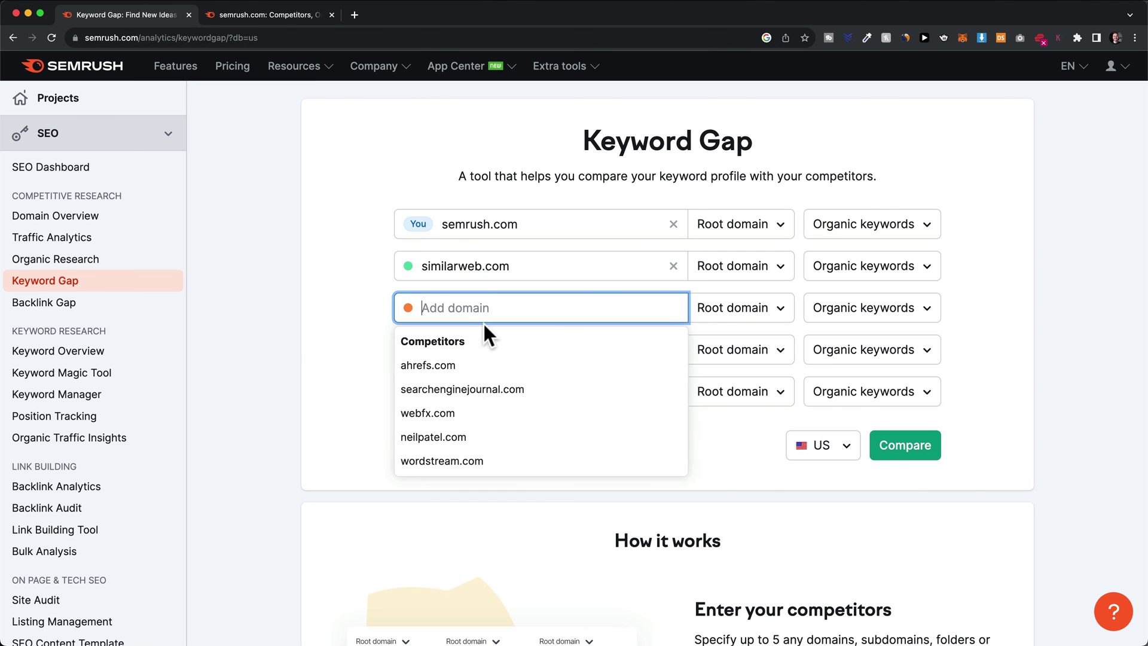
click(447, 366)
click(464, 345)
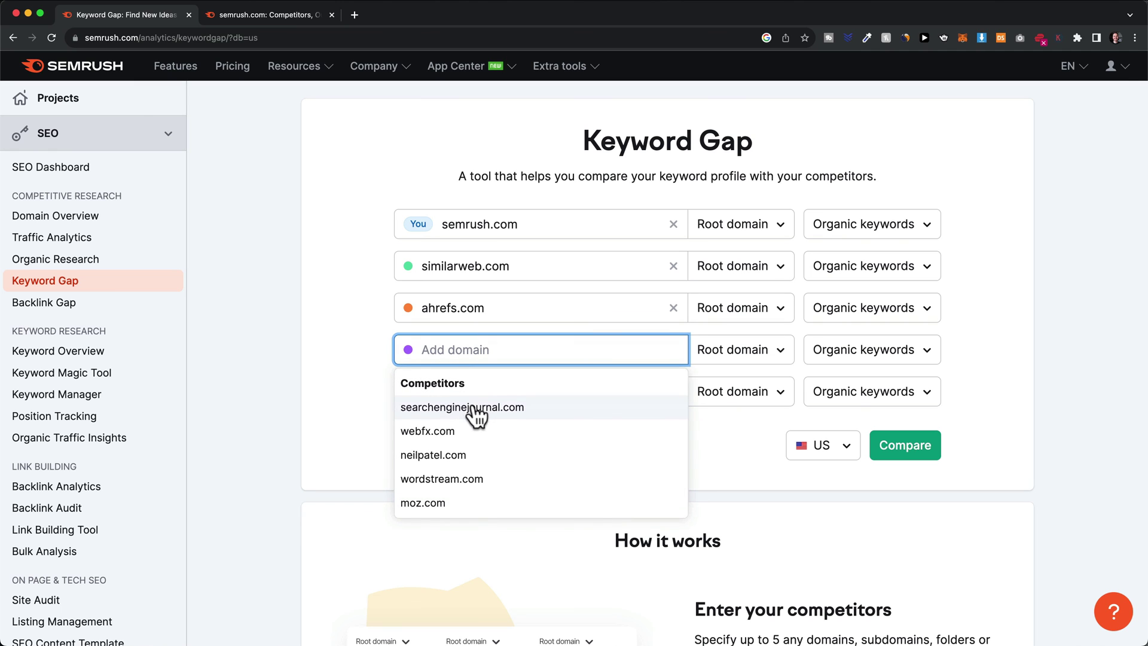
click(463, 409)
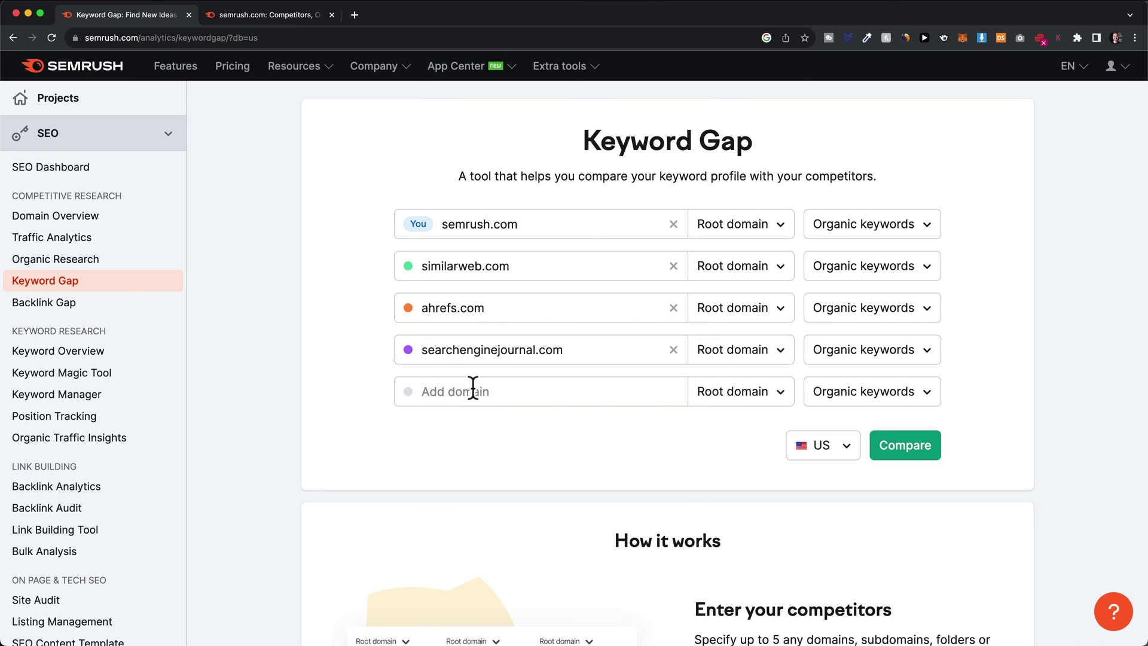
click(472, 390)
click(469, 451)
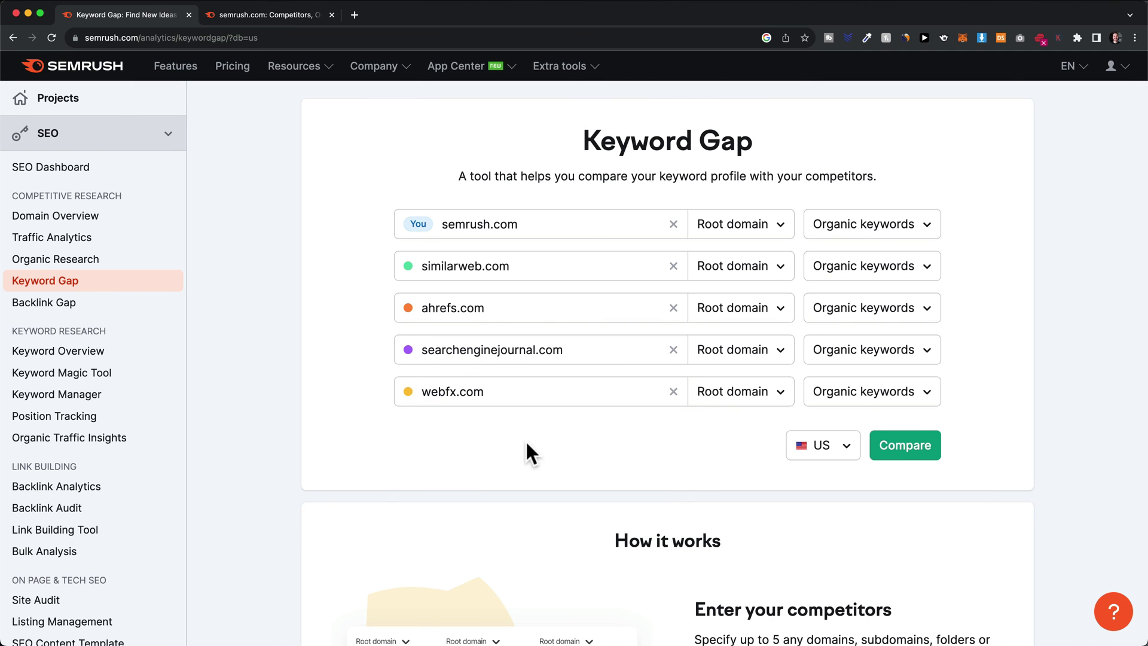
click(899, 454)
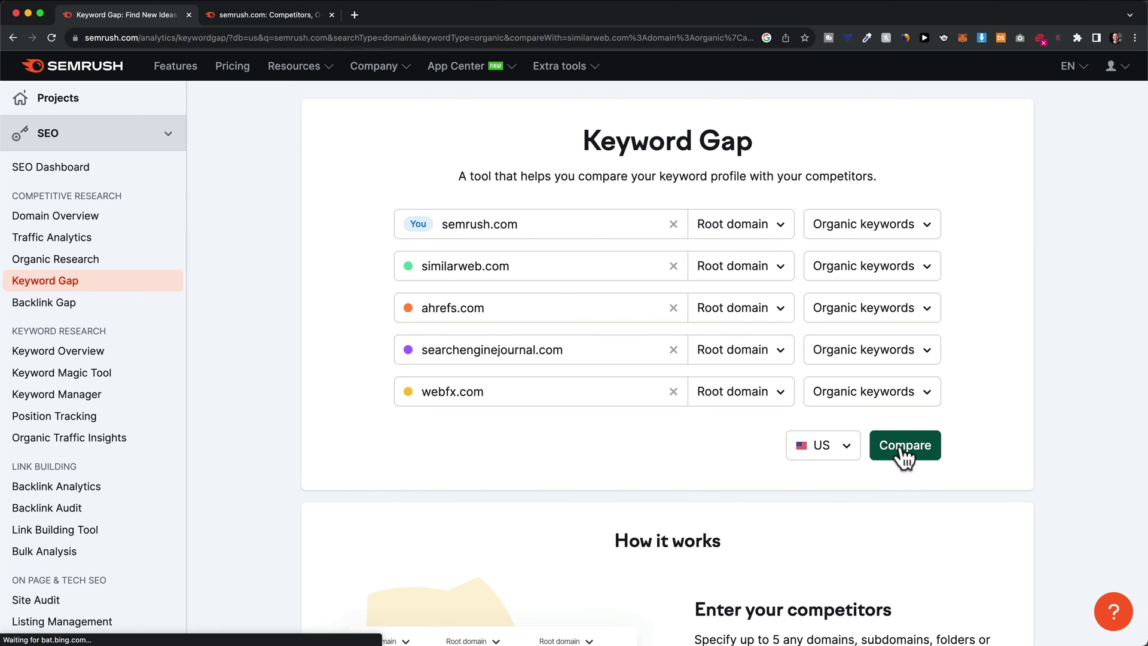
Step: Examine the keyword overlap and the shared keywords table, including similarweb.com's ranking page for "google search console"
scroll(630, 302, down, 6)
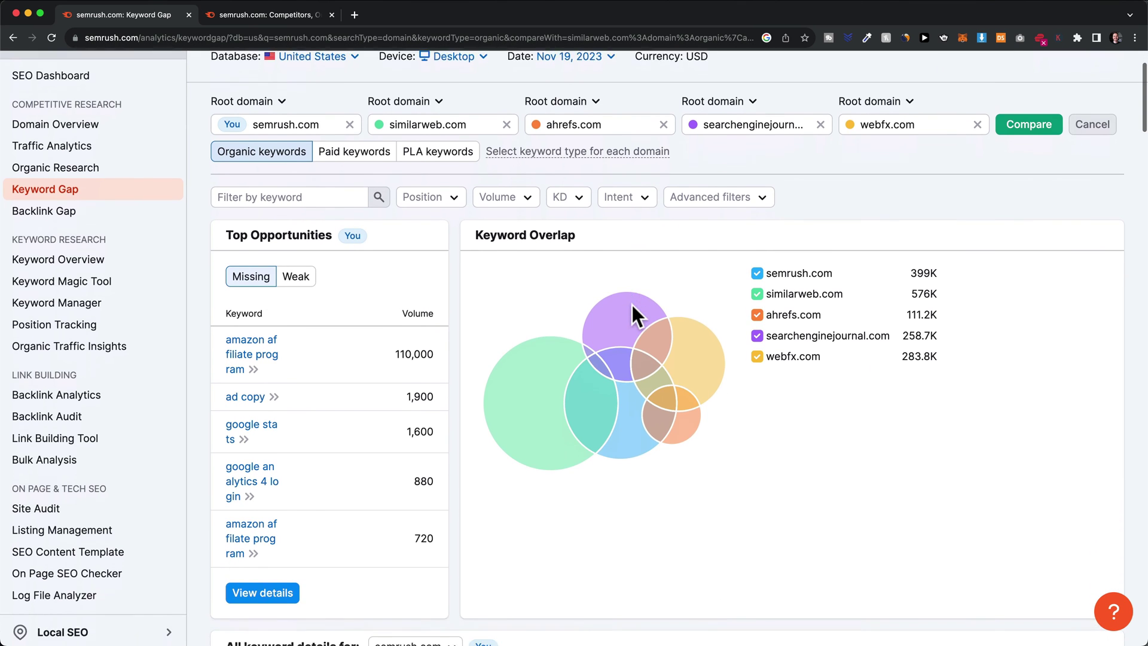
scroll(558, 330, down, 5)
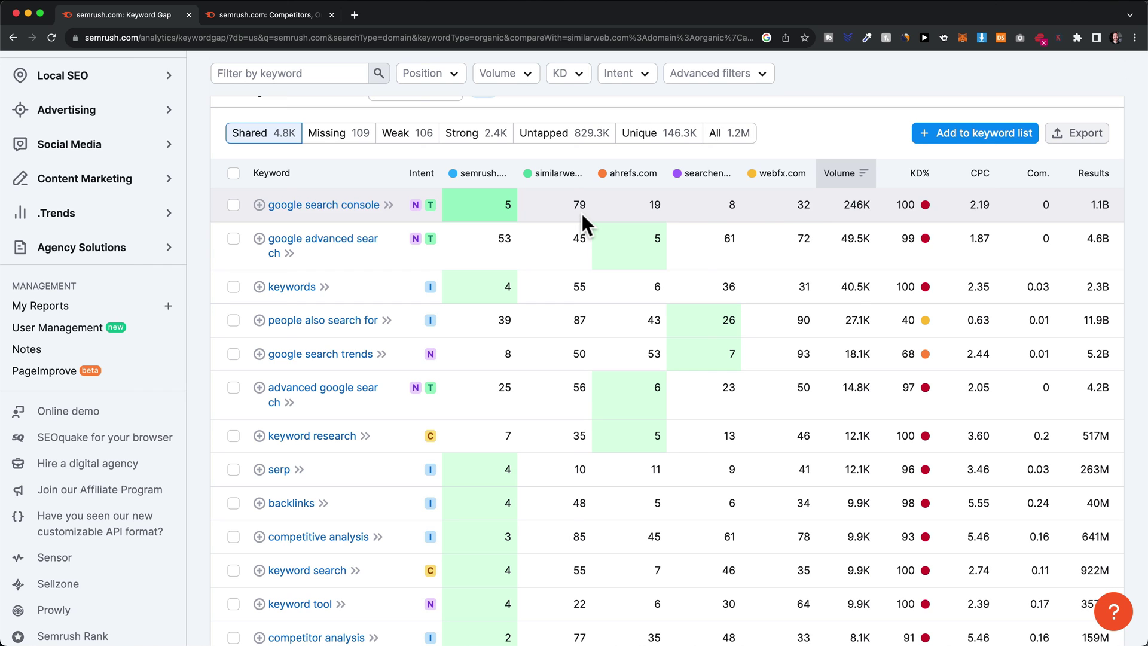
mouse_move(545, 204)
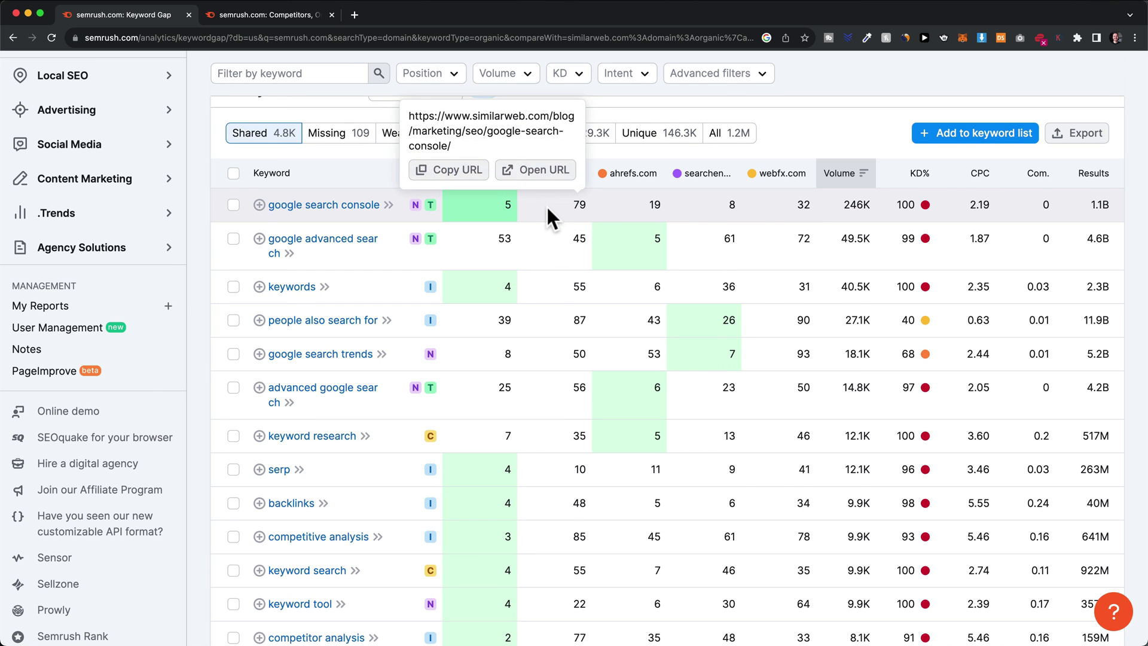
Step: Filter the keyword details to the Missing keywords and look through the volumes and competitor rankings
click(345, 145)
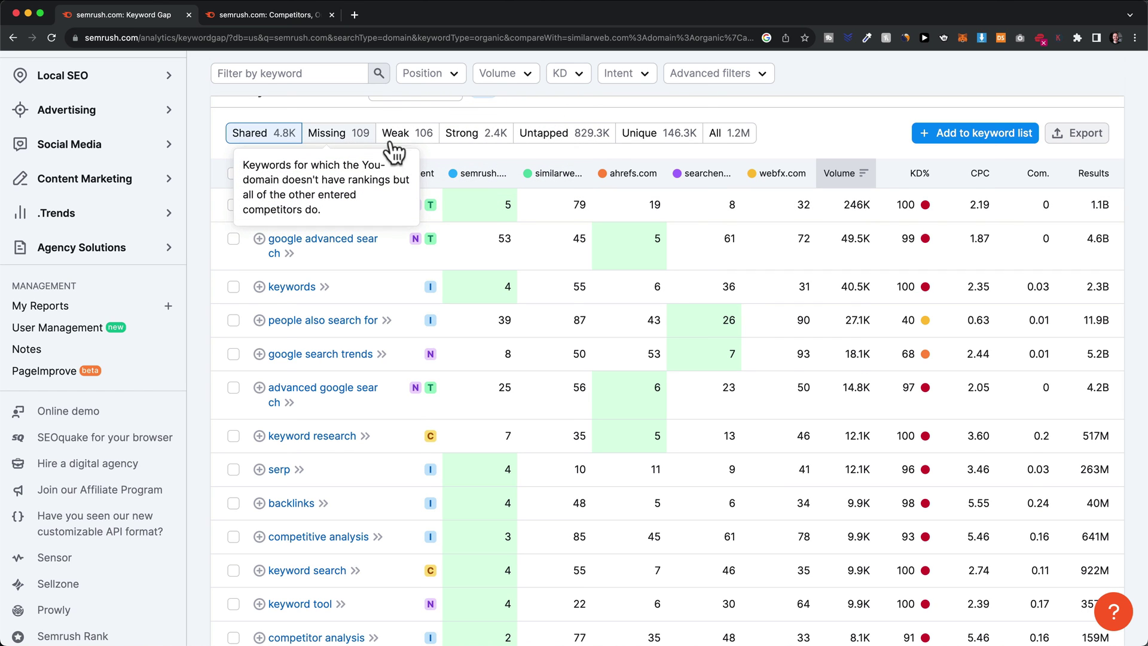
mouse_move(626, 202)
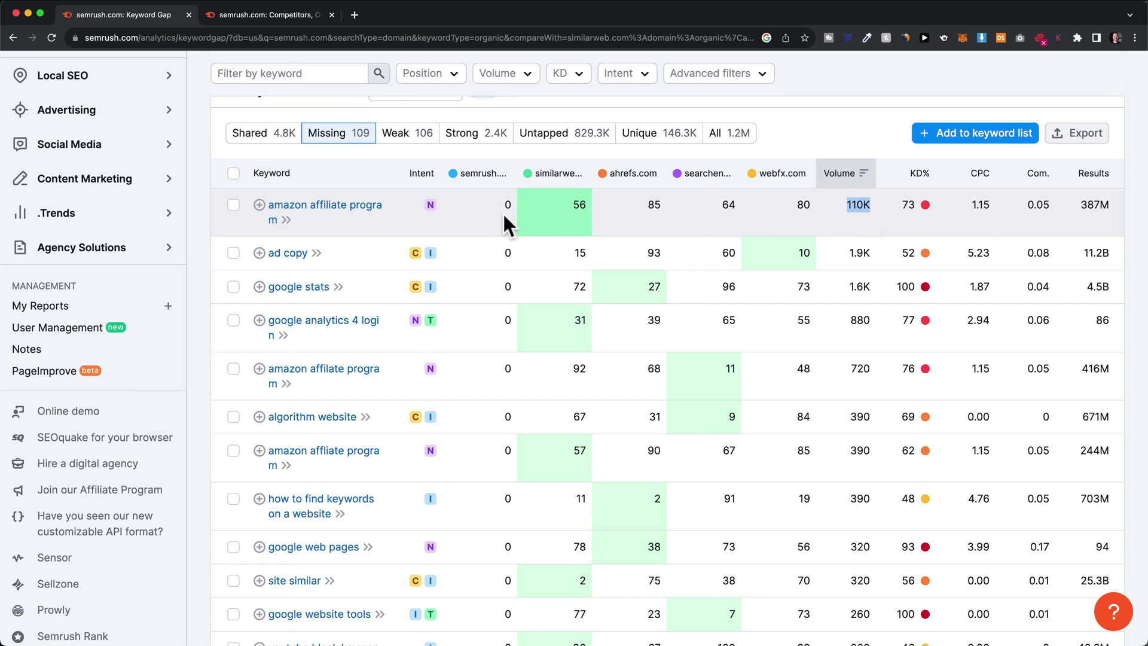
click(504, 158)
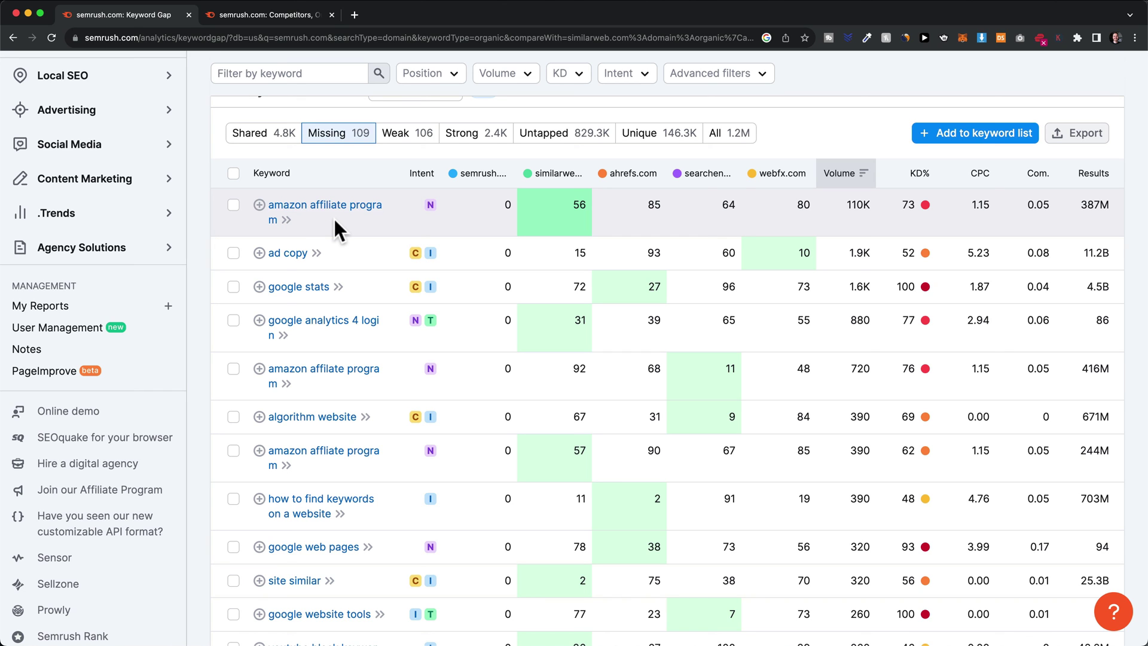
scroll(332, 217, down, 2)
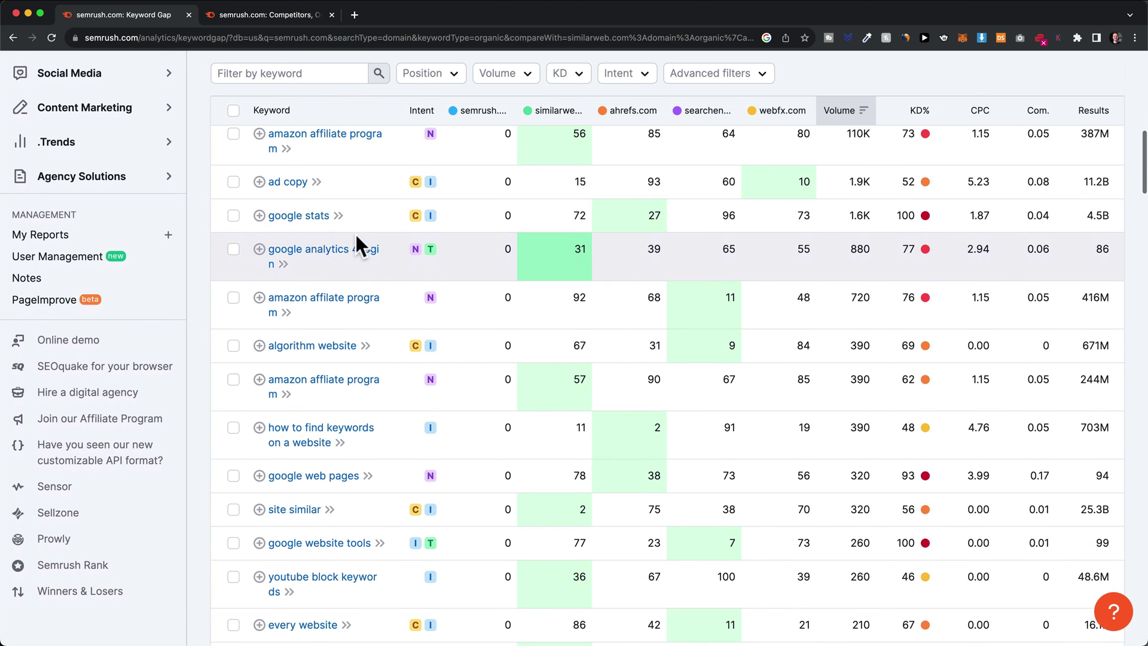
scroll(357, 232, down, 4)
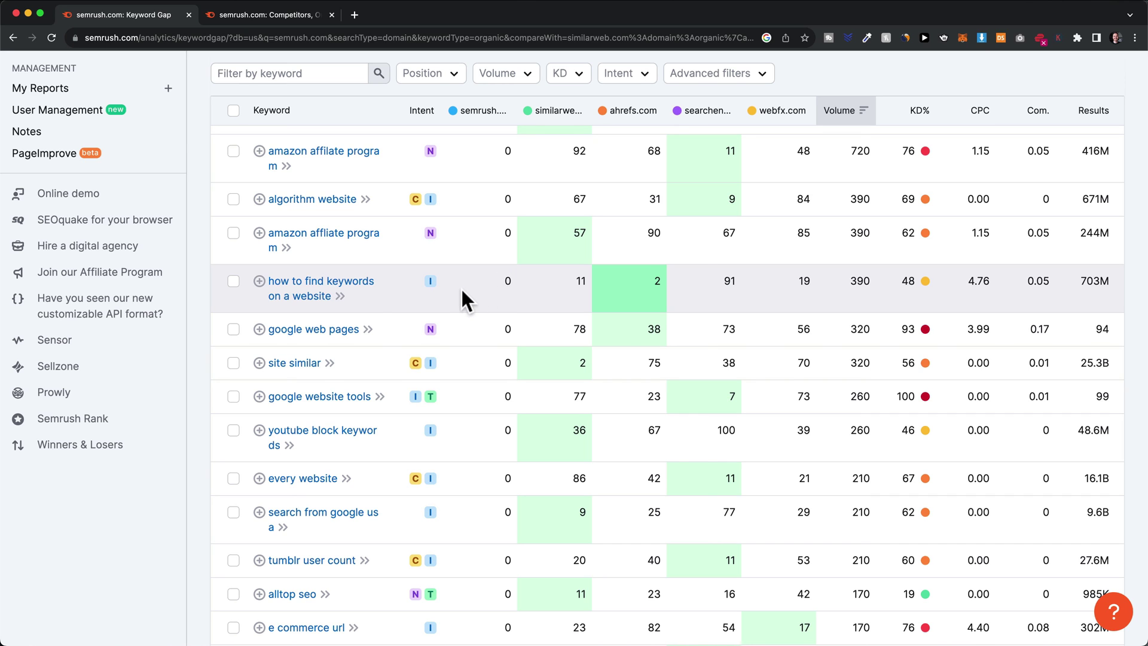
Step: Examine the missing keyword "how to find keywords on a website" and how each competitor ranks for it
drag(375, 297, 264, 277)
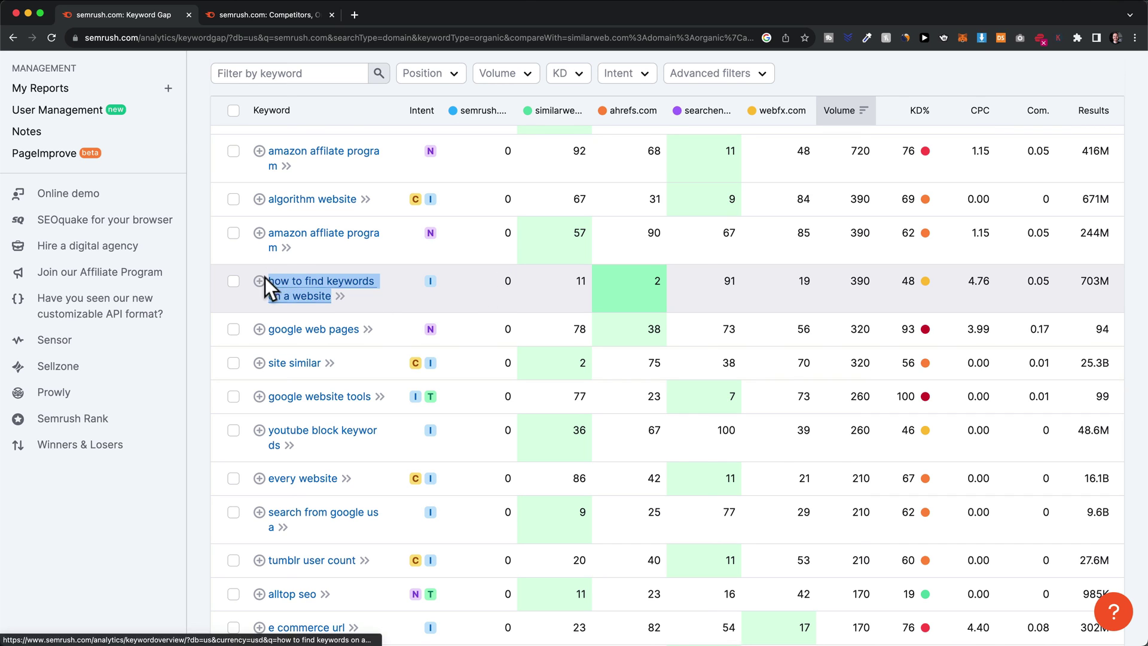
click(400, 298)
drag(371, 300, 278, 286)
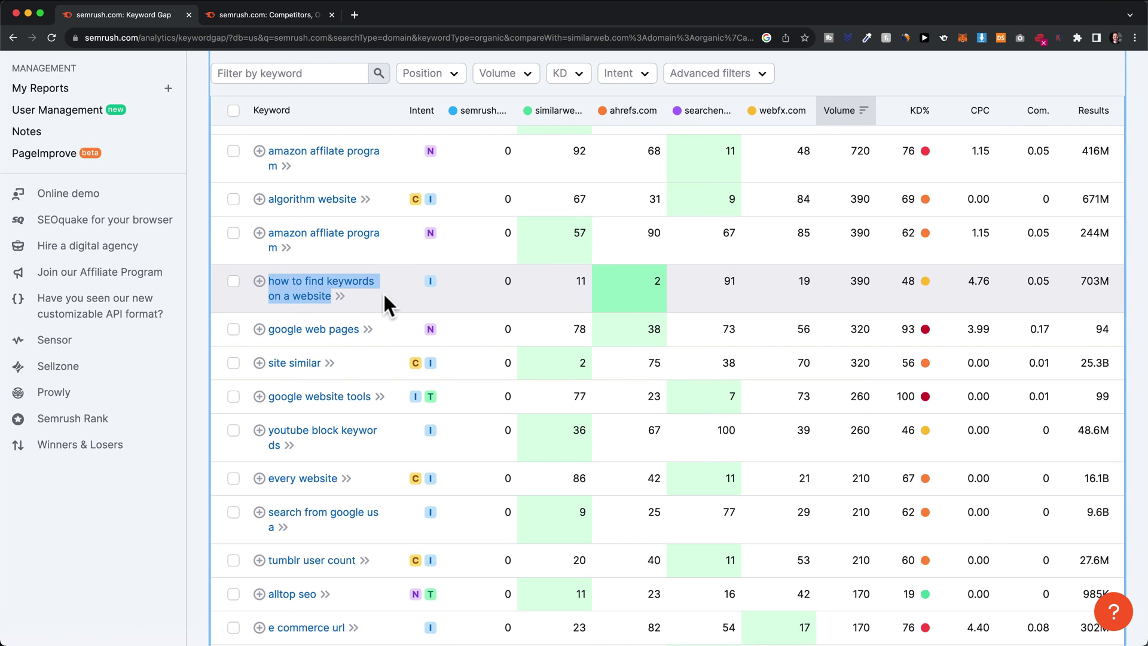
click(406, 297)
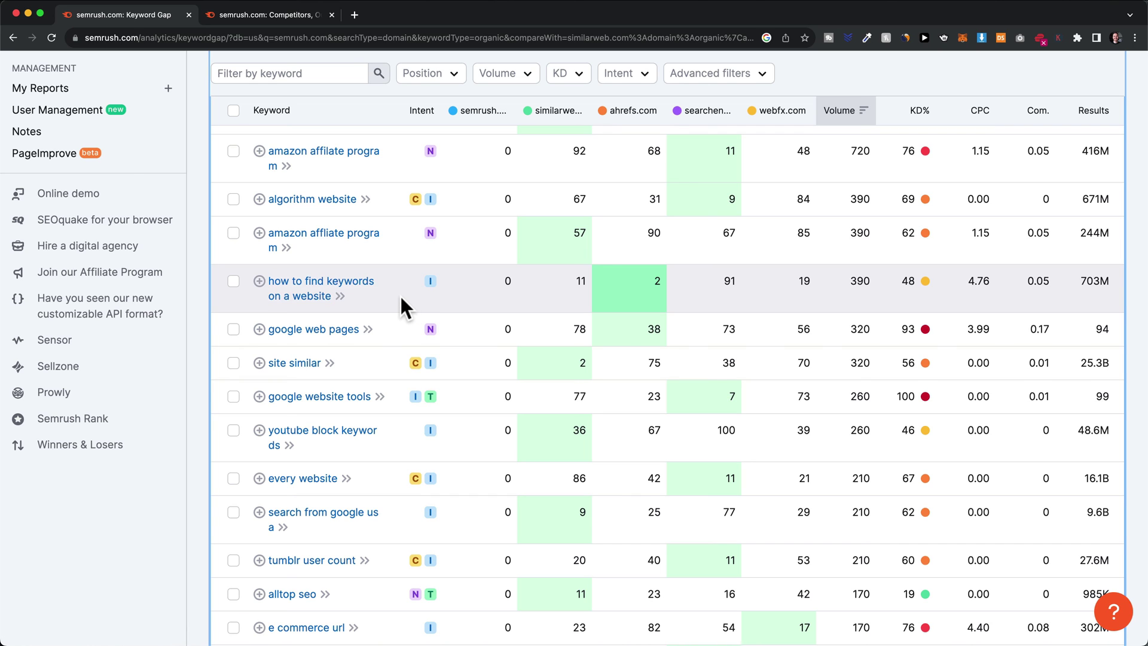
drag(378, 295, 272, 283)
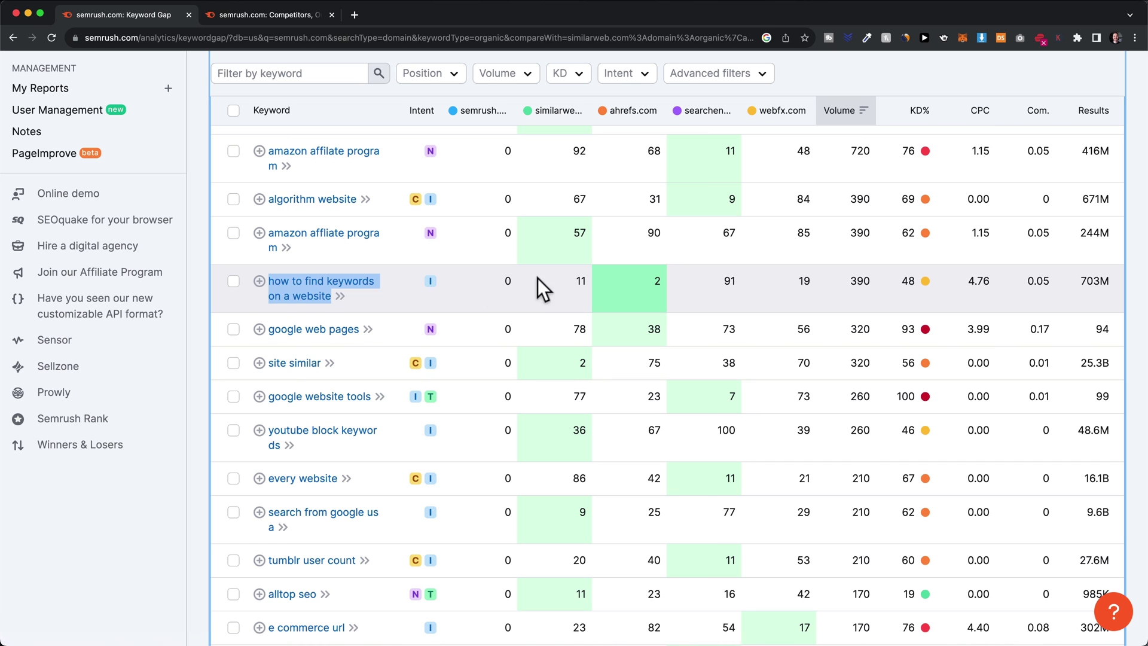
drag(537, 280, 775, 294)
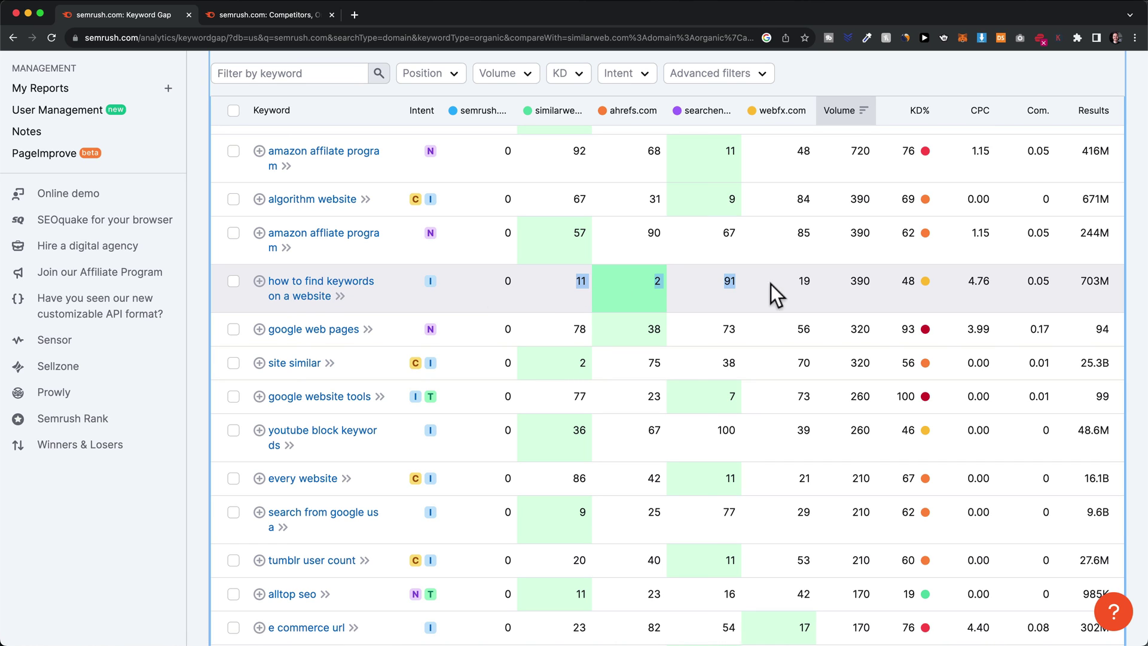
click(487, 299)
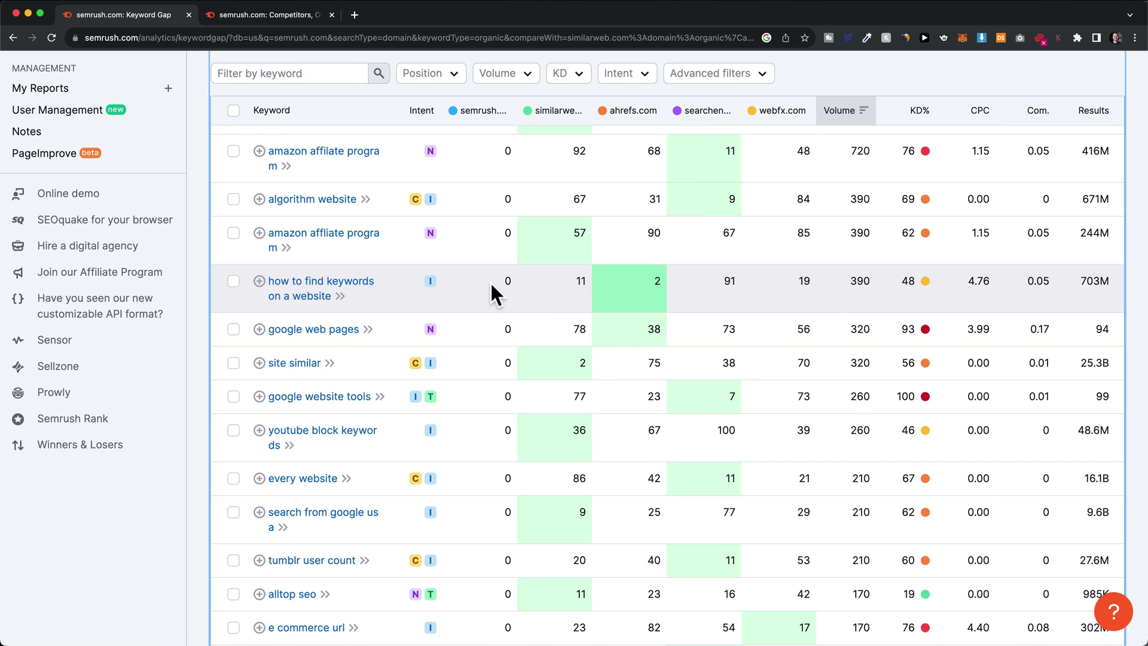